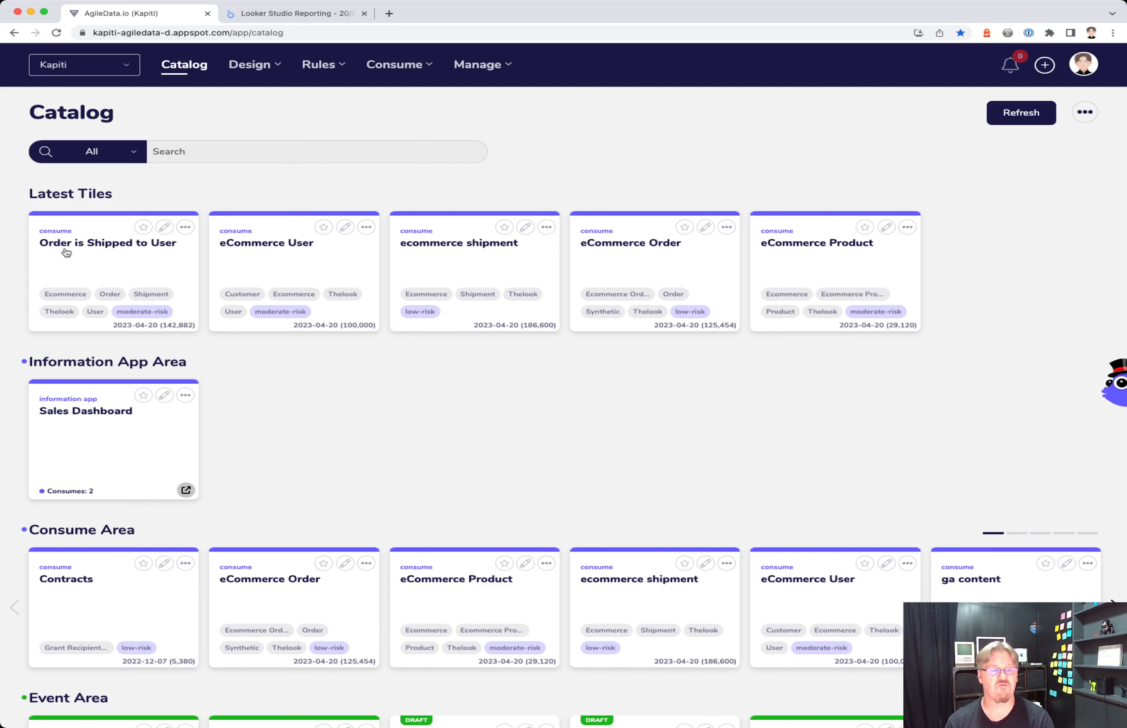
- Send the Order is Shipped to User tile's data to a new Looker Studio report for exploring
left_click(185, 227)
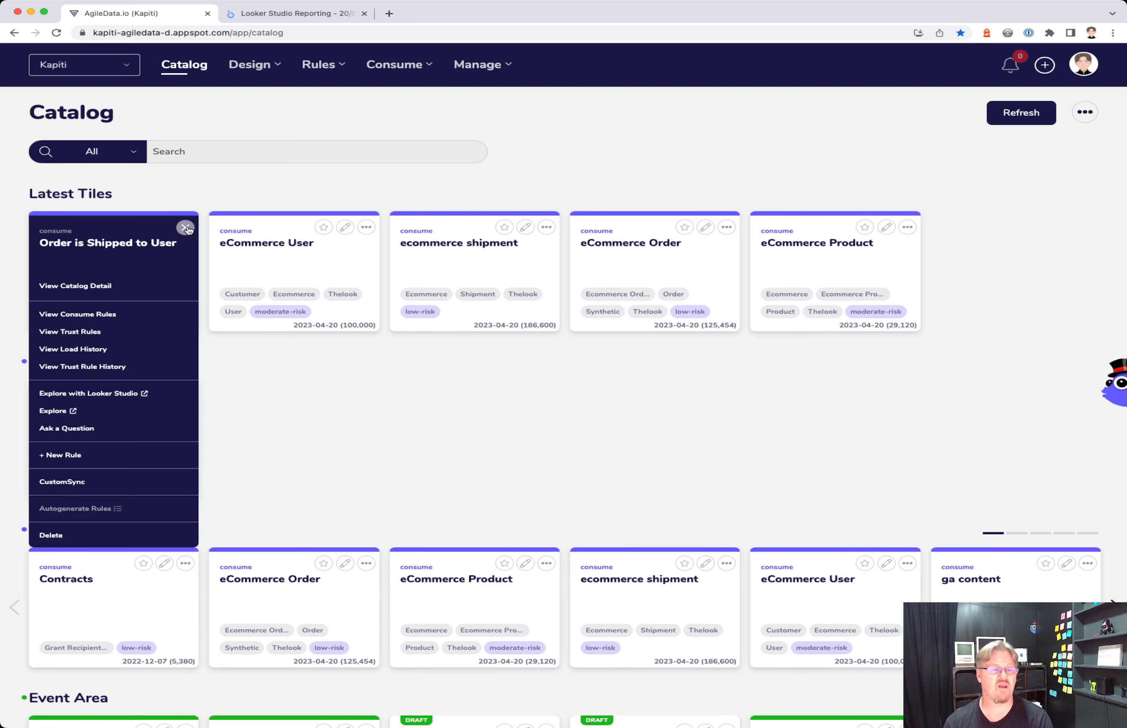
left_click(110, 396)
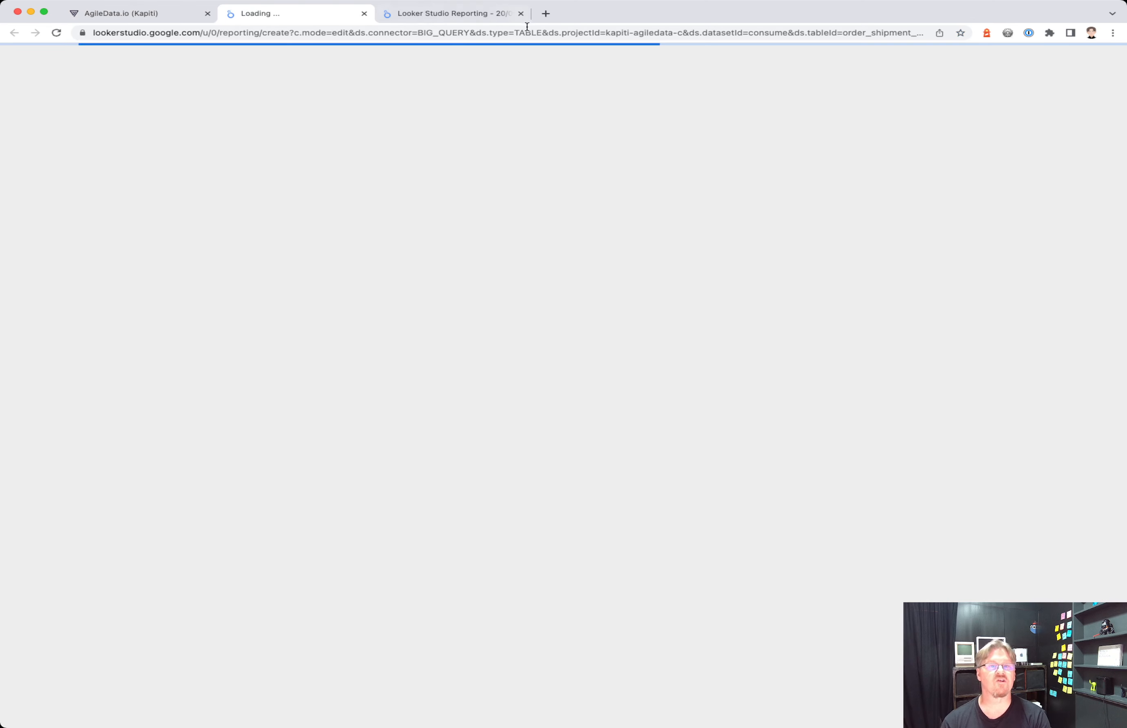
- Close the older Looker Studio tab, then close the generated order_shipment_user report after reviewing it
left_click(520, 14)
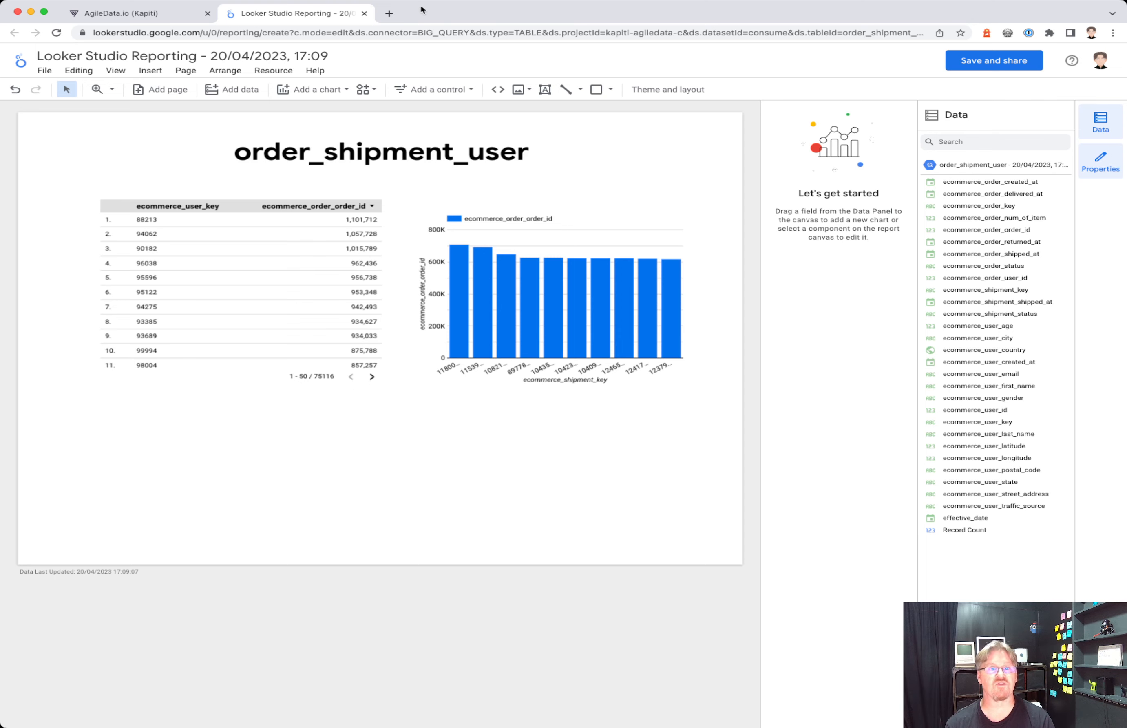
left_click(364, 14)
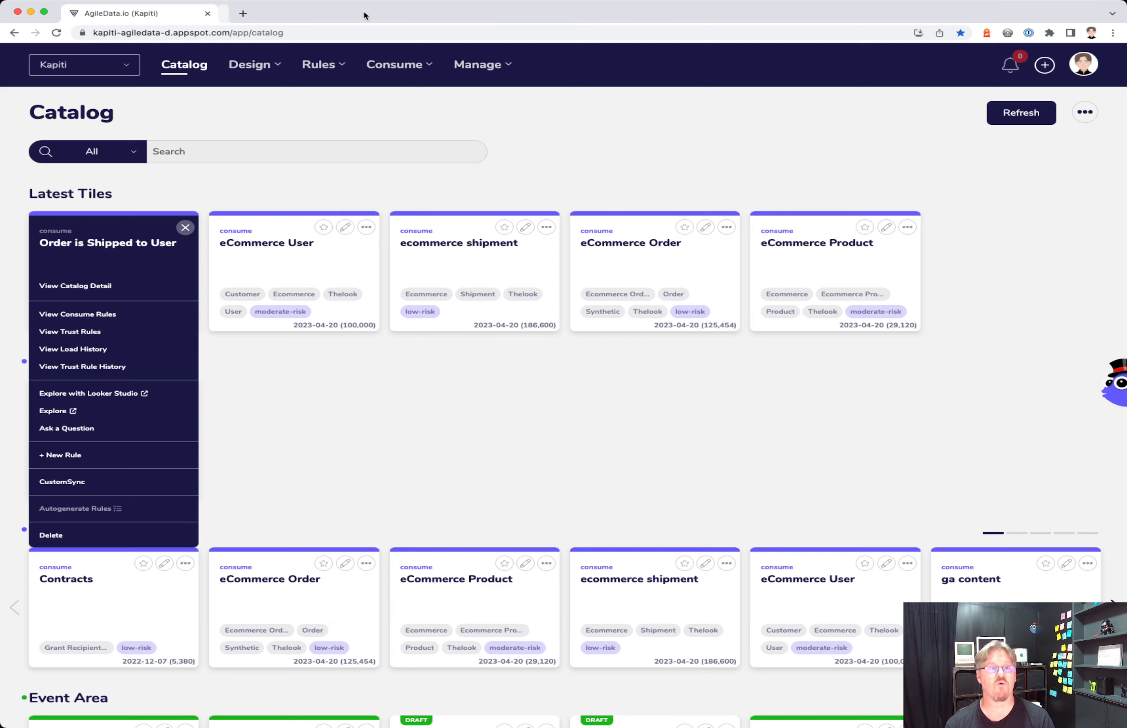
- Dismiss the tile menu and start a new rule from All Rules with consume as the Given area
left_click(470, 183)
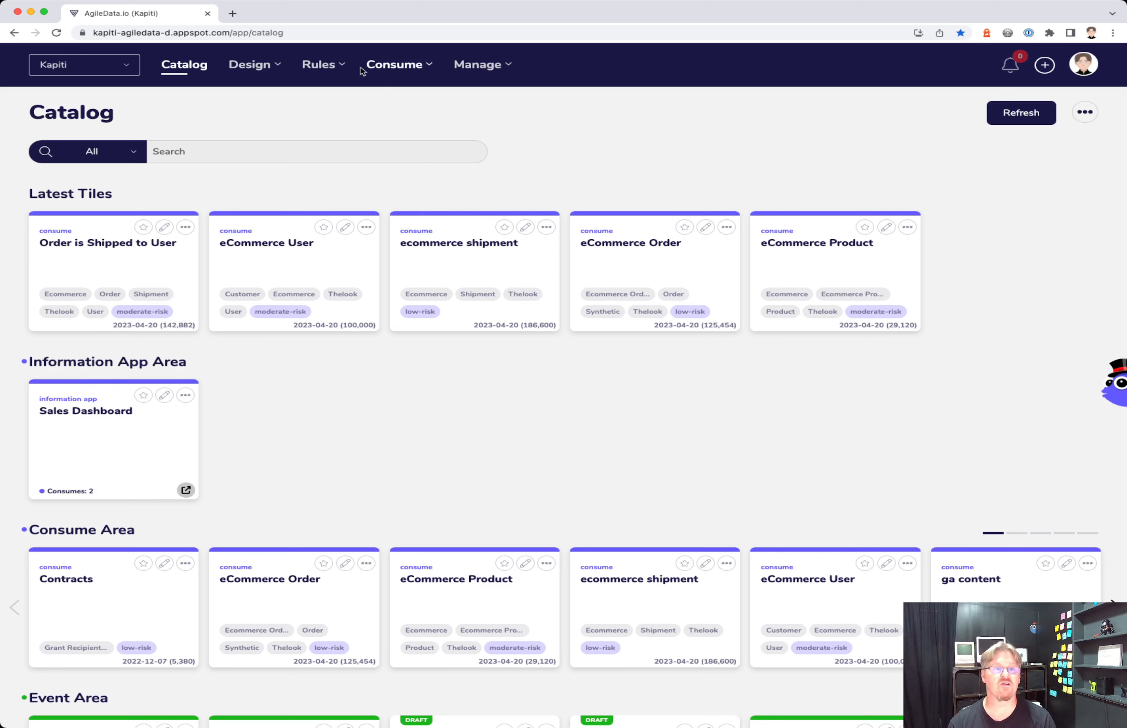
left_click(320, 66)
left_click(272, 125)
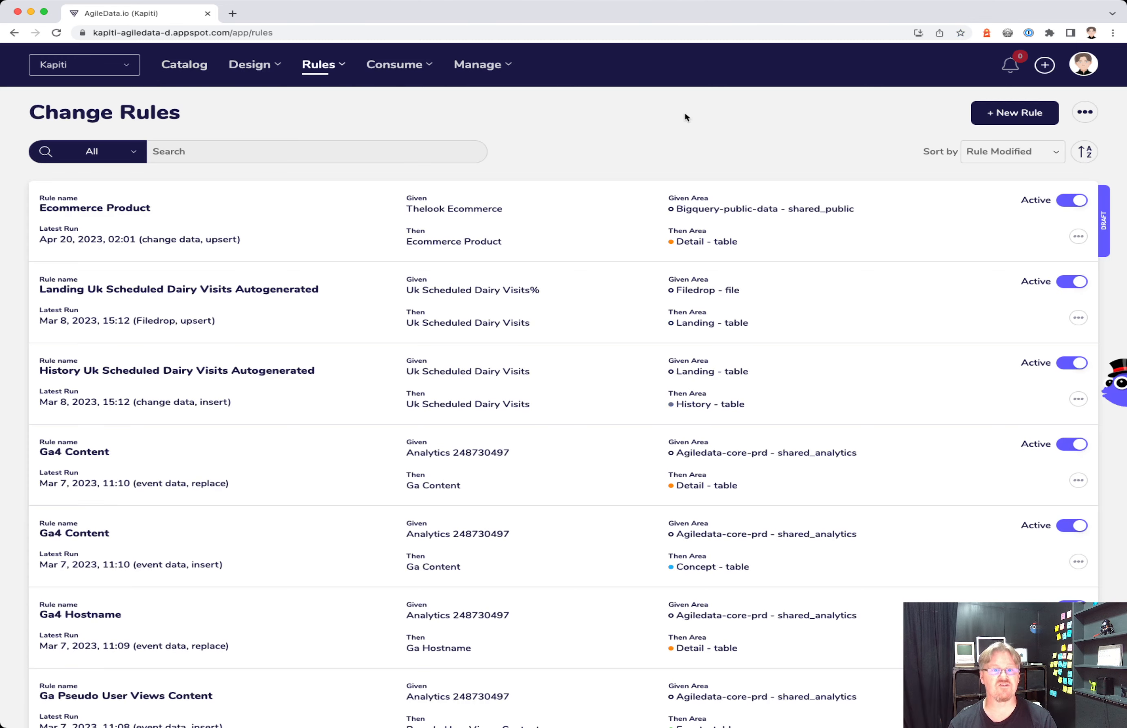
left_click(993, 118)
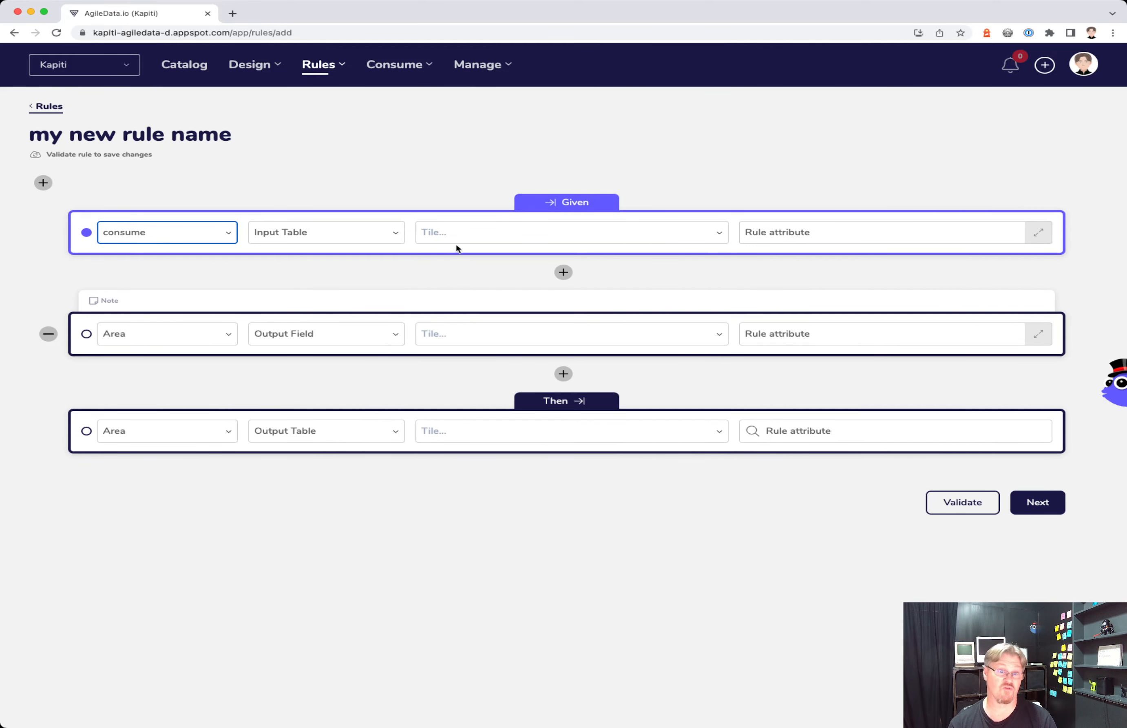
left_click(457, 232)
- Choose Order is Shipped to User as the rule's Given input tile
type("sgh")
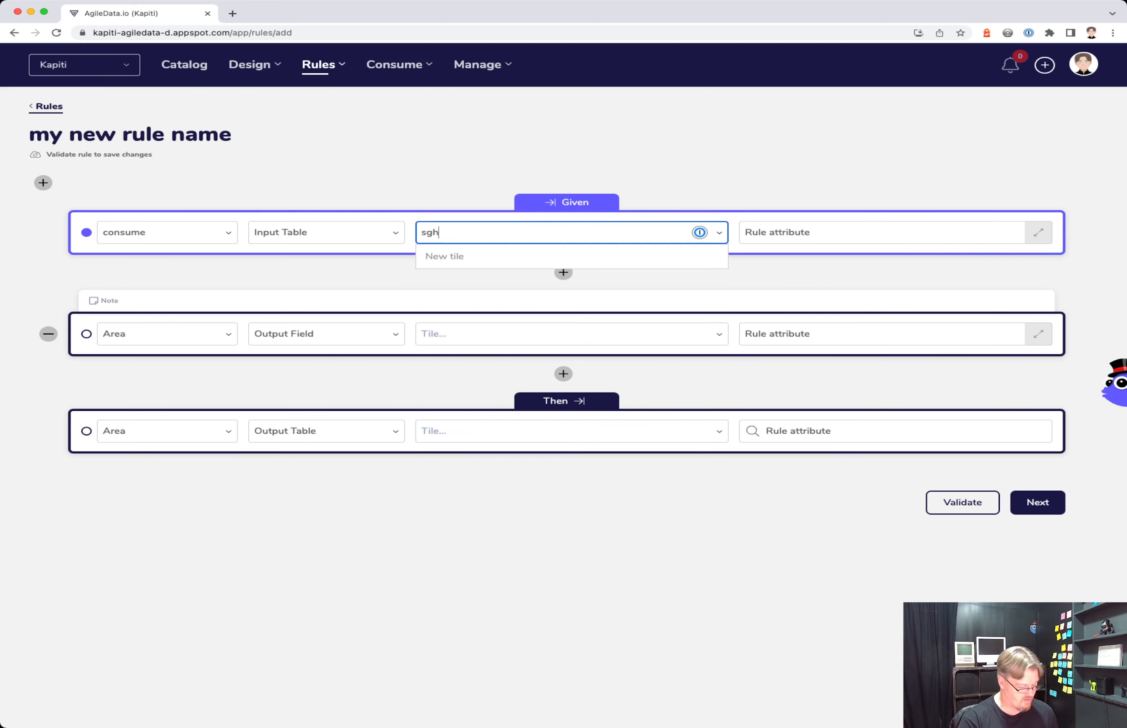
key("BackSpace")
key("BackSpace")
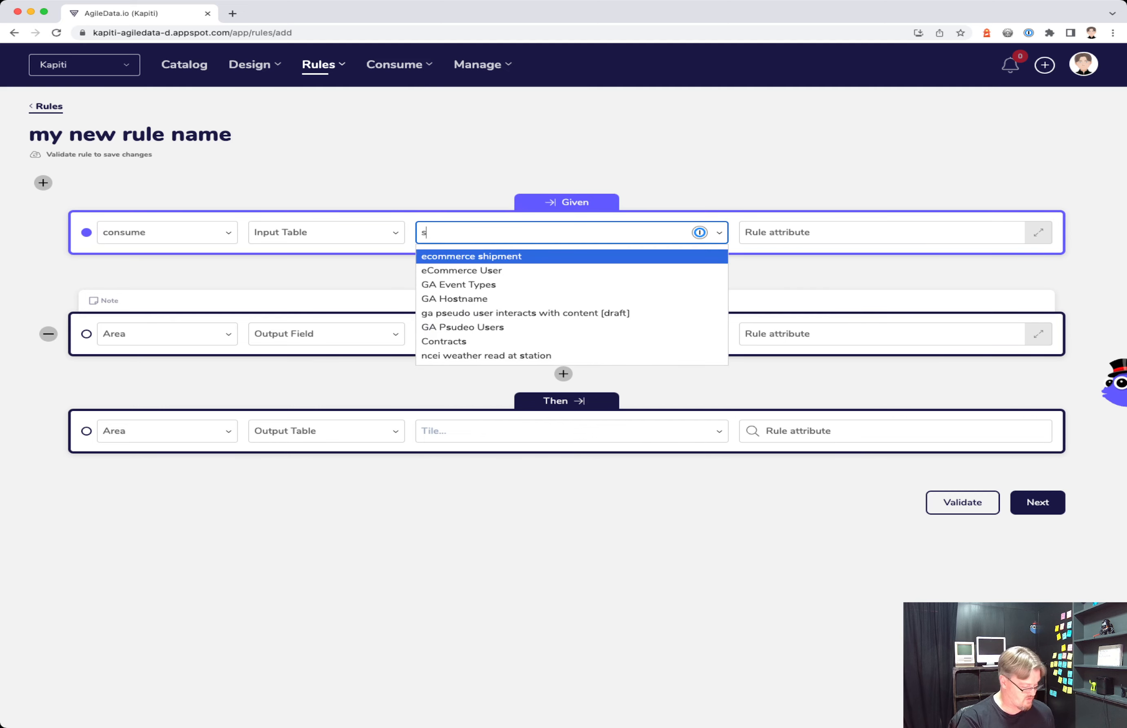
type("hi")
left_click(461, 270)
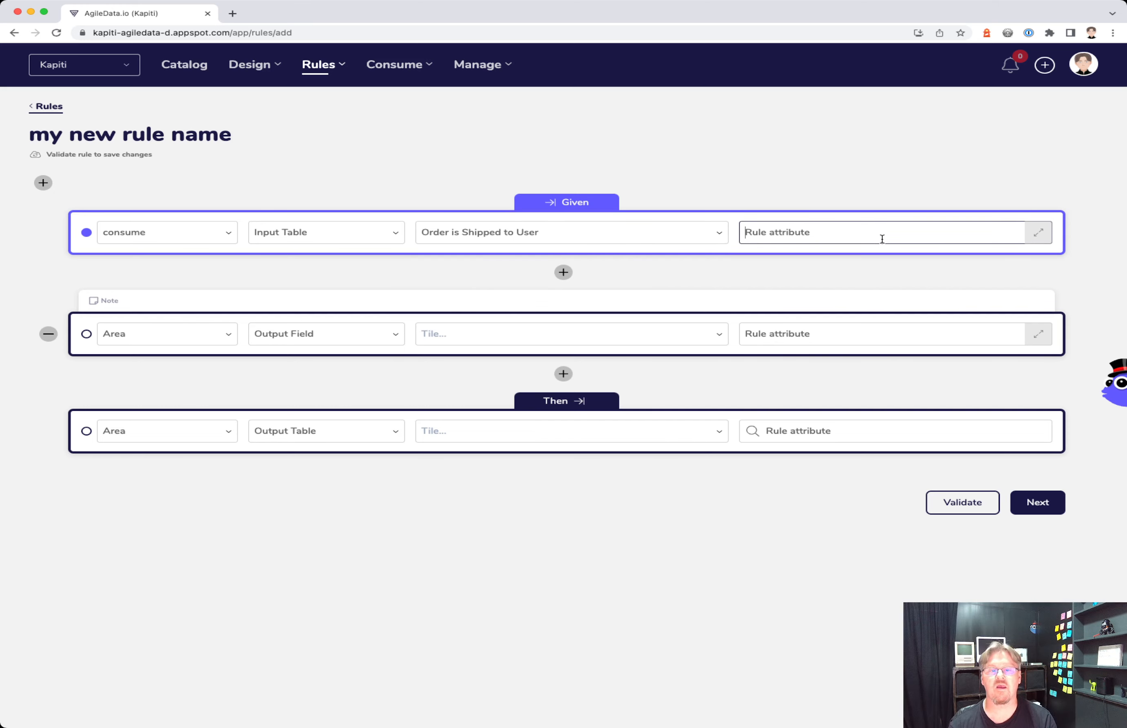
- Set the output fields row to area consume and tile Order is Shipped to User, then open its field list
left_click(178, 334)
left_click(157, 431)
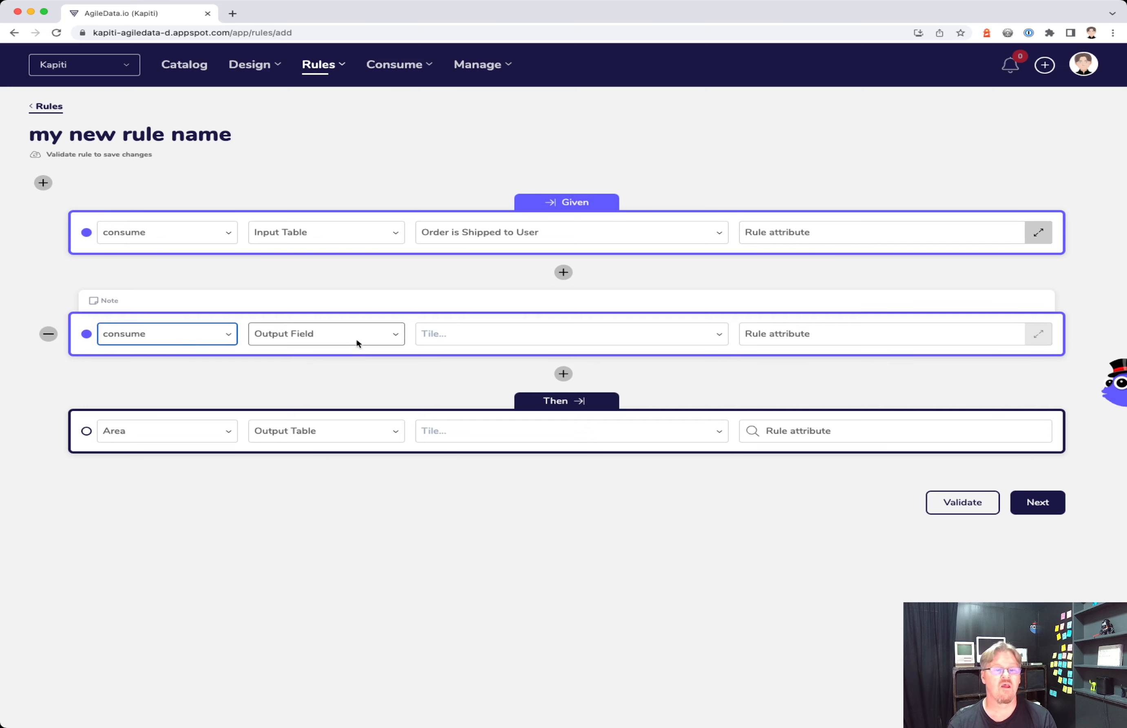
left_click(303, 341)
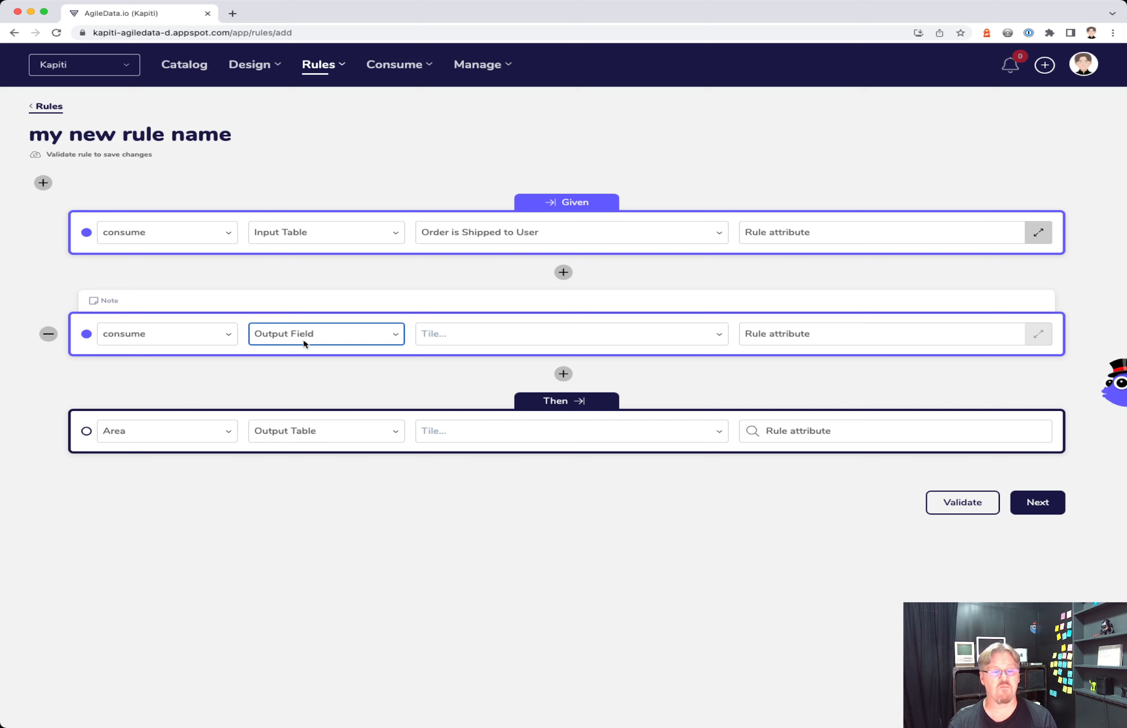
left_click(478, 341)
type("ship")
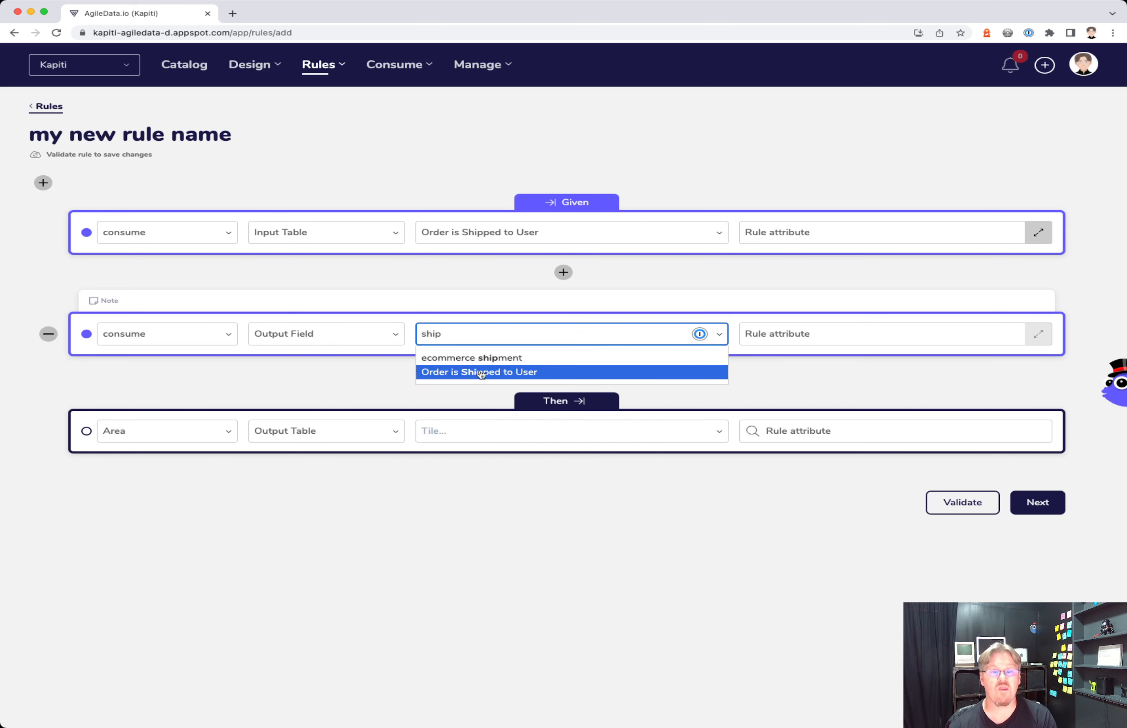
left_click(482, 374)
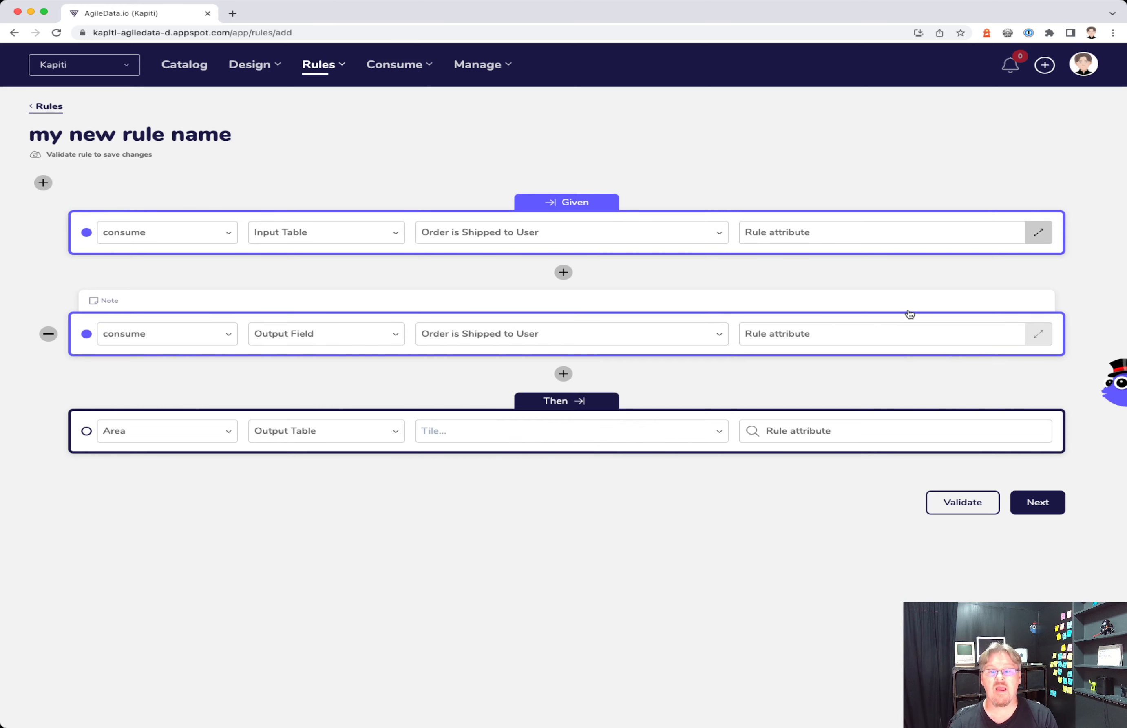
left_click(893, 335)
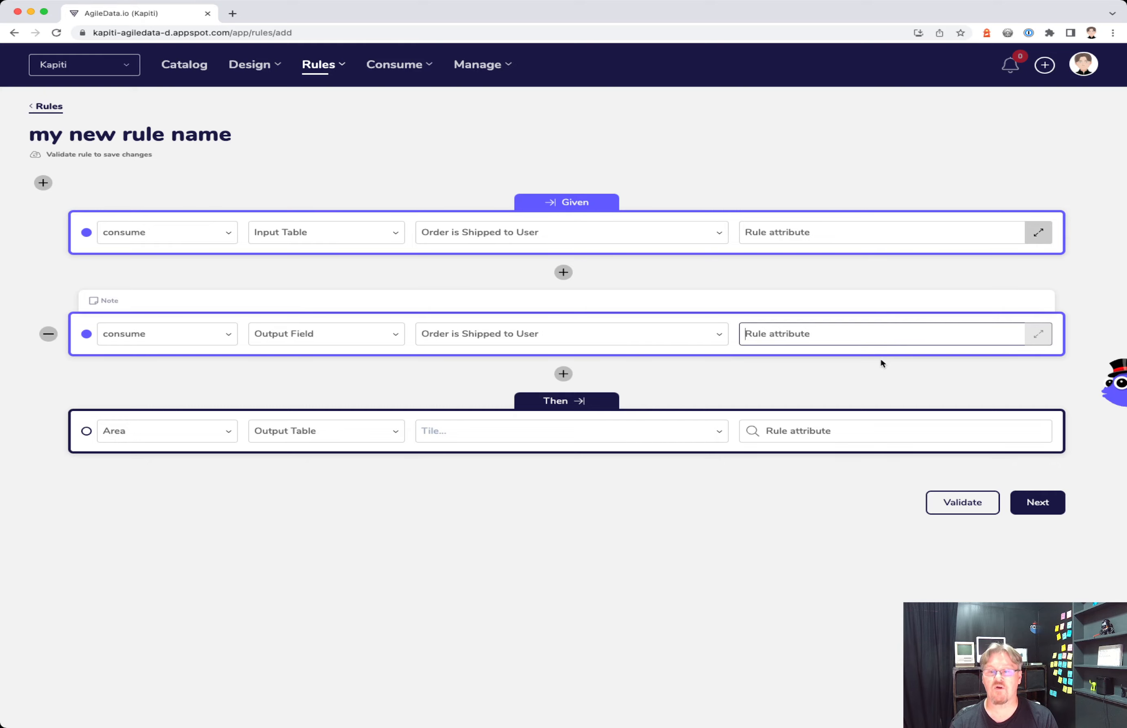
left_click(1041, 334)
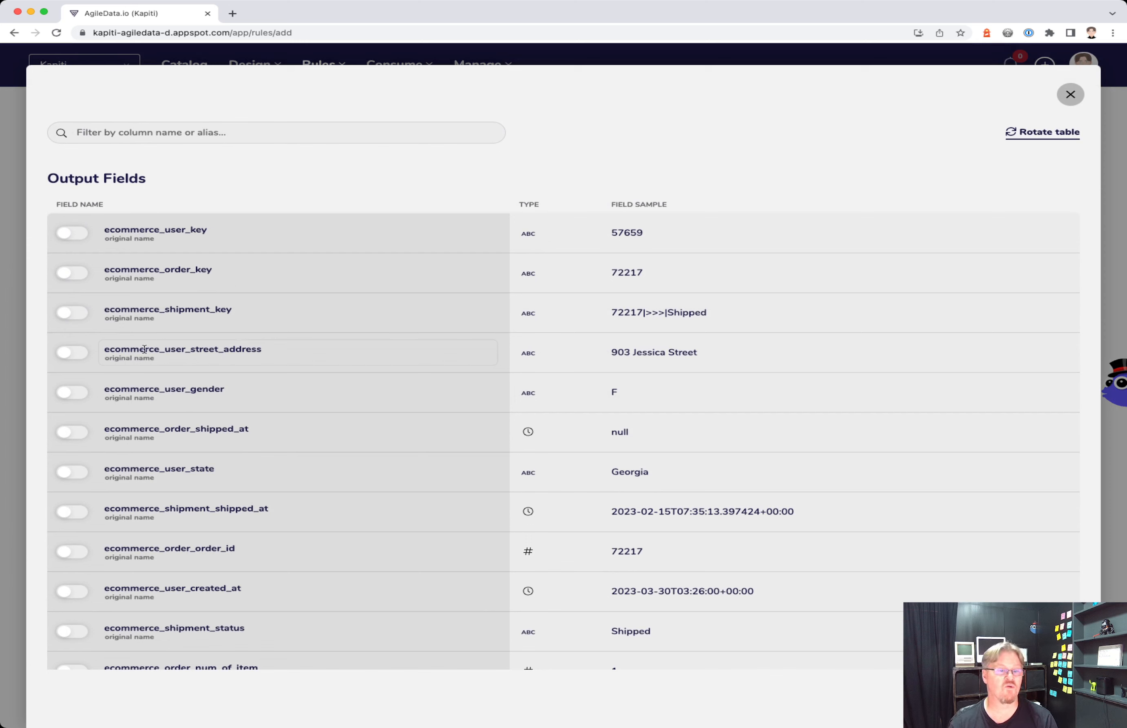
- Include the street address and Gender fields, removing the ecommerce_user_ prefix from their names
left_click(78, 356)
left_click_drag(190, 352, 104, 351)
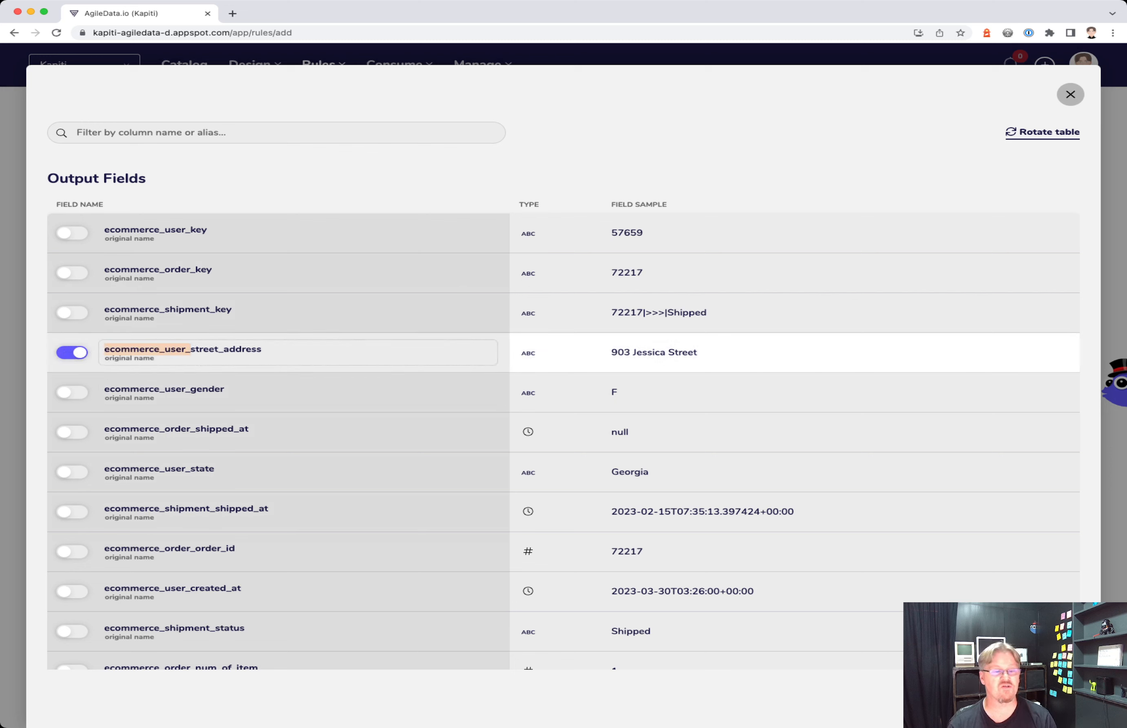
key("BackSpace")
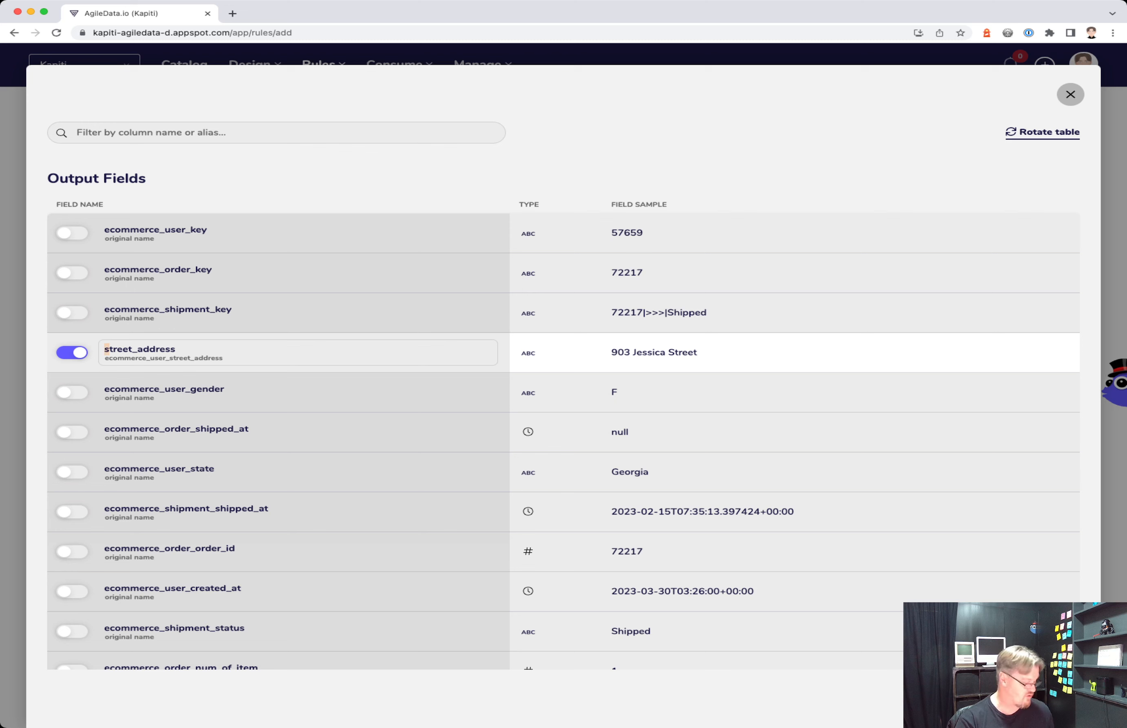
type("S")
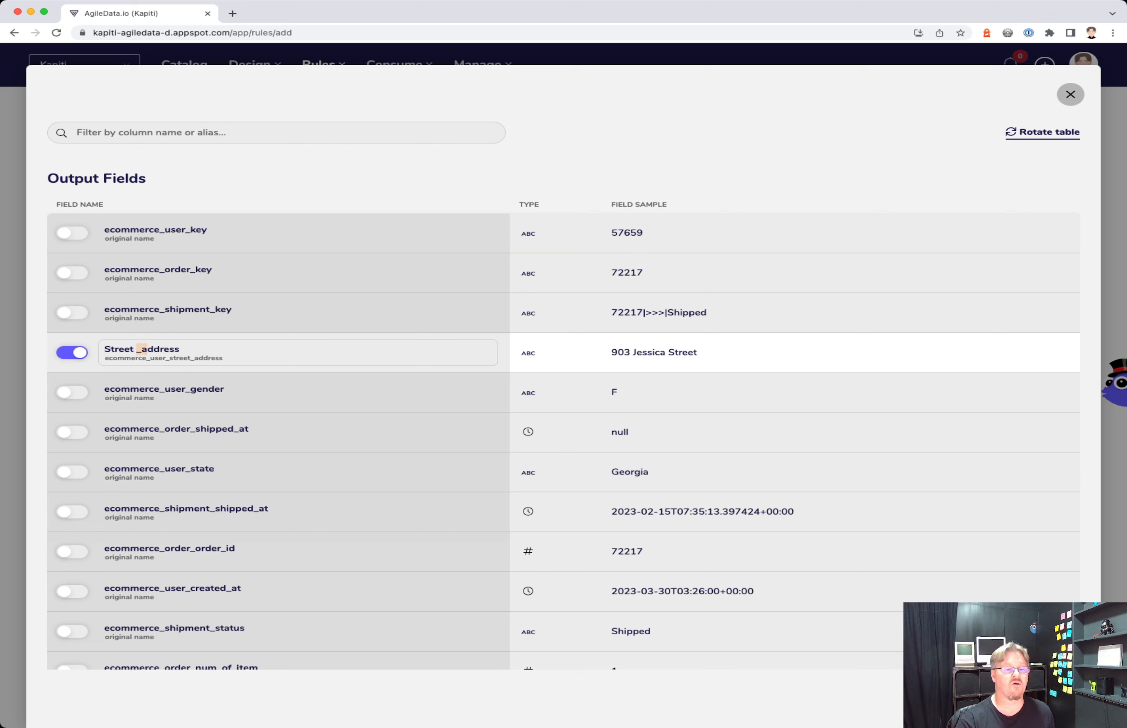
type(" A")
left_click(359, 380)
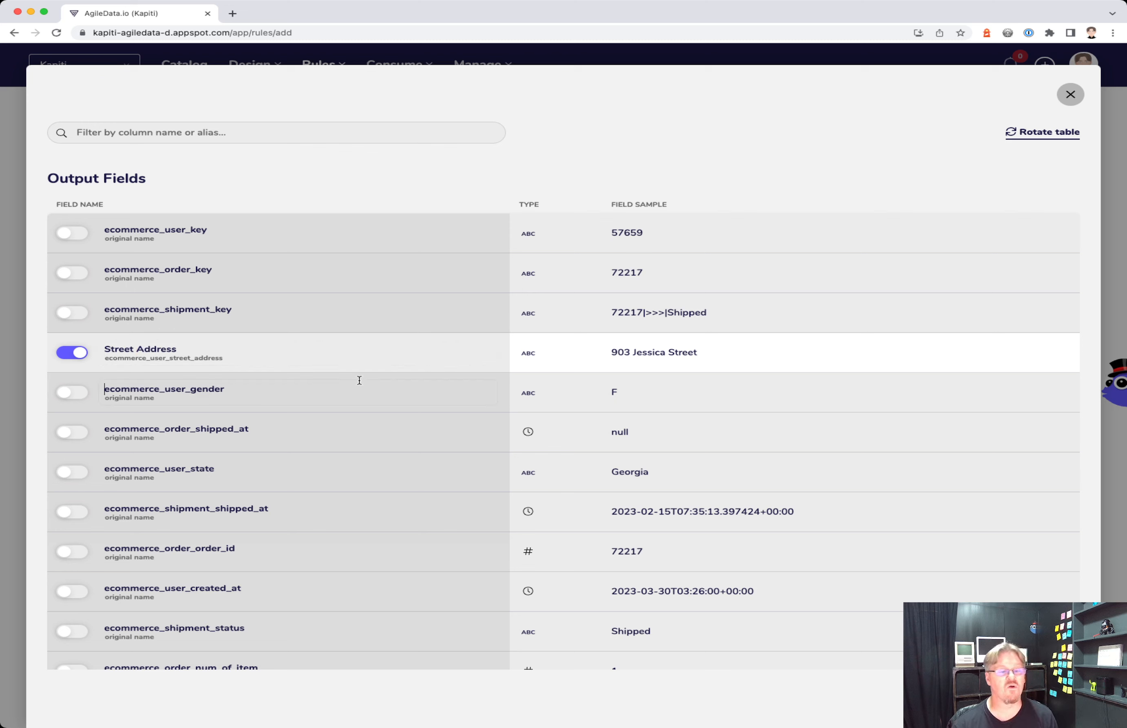
scroll(359, 380, "down", 1)
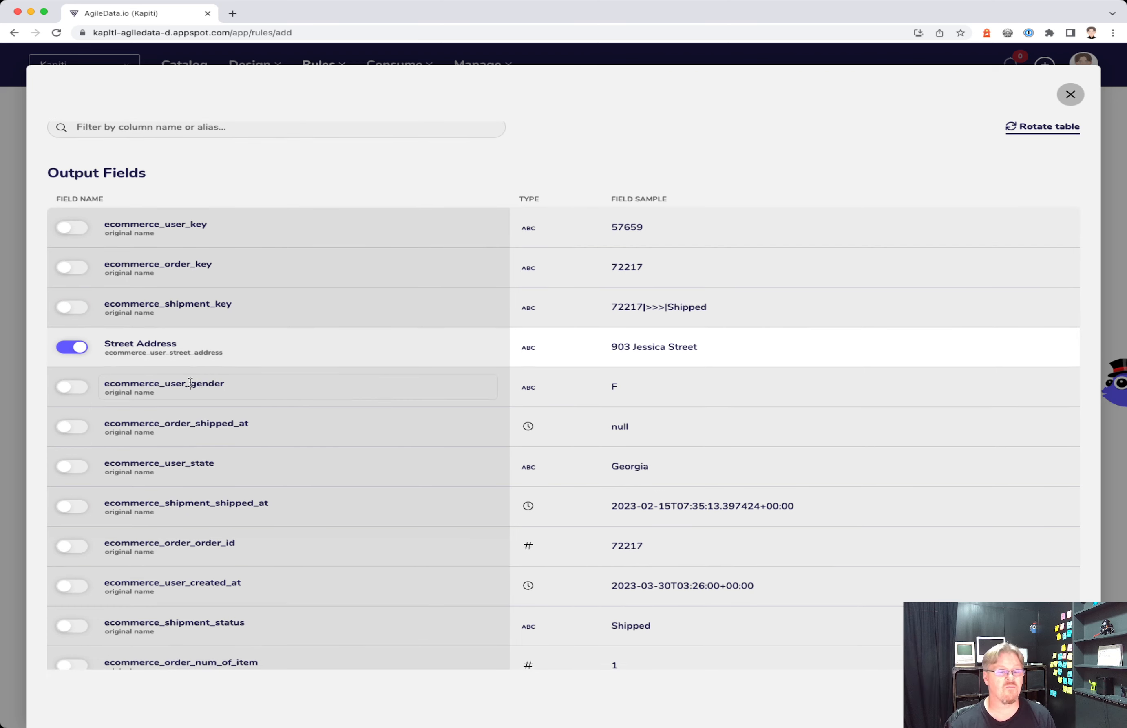
left_click_drag(190, 384, 69, 385)
key("BackSpace")
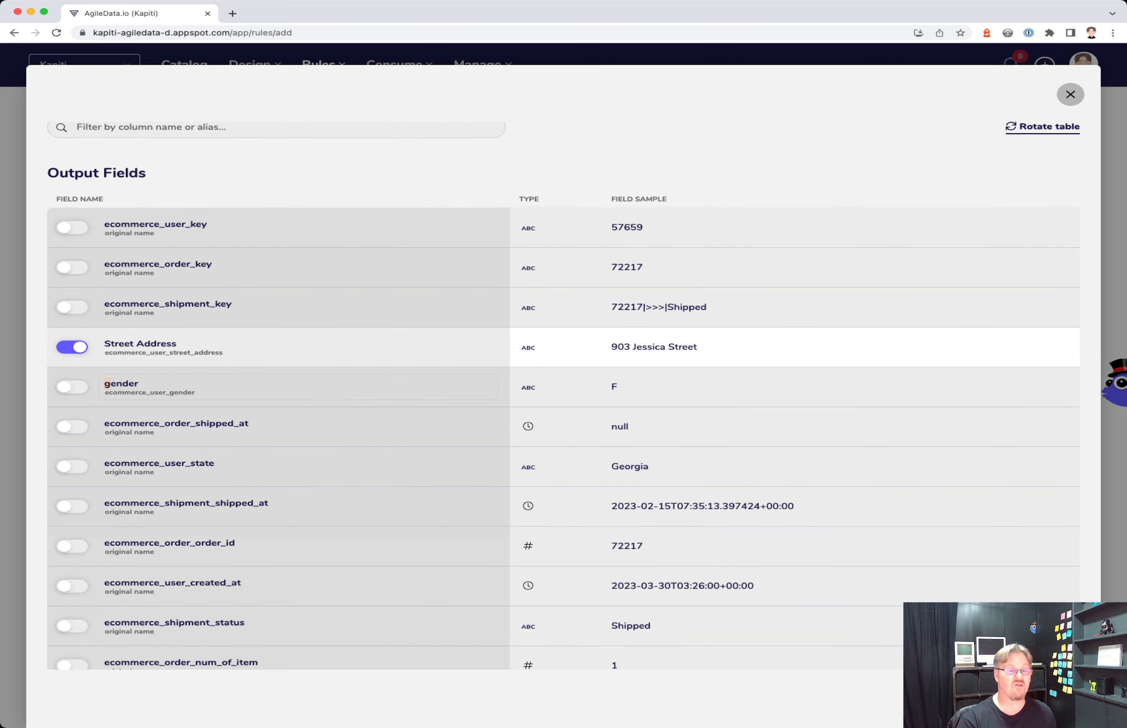
key("Delete")
type("G")
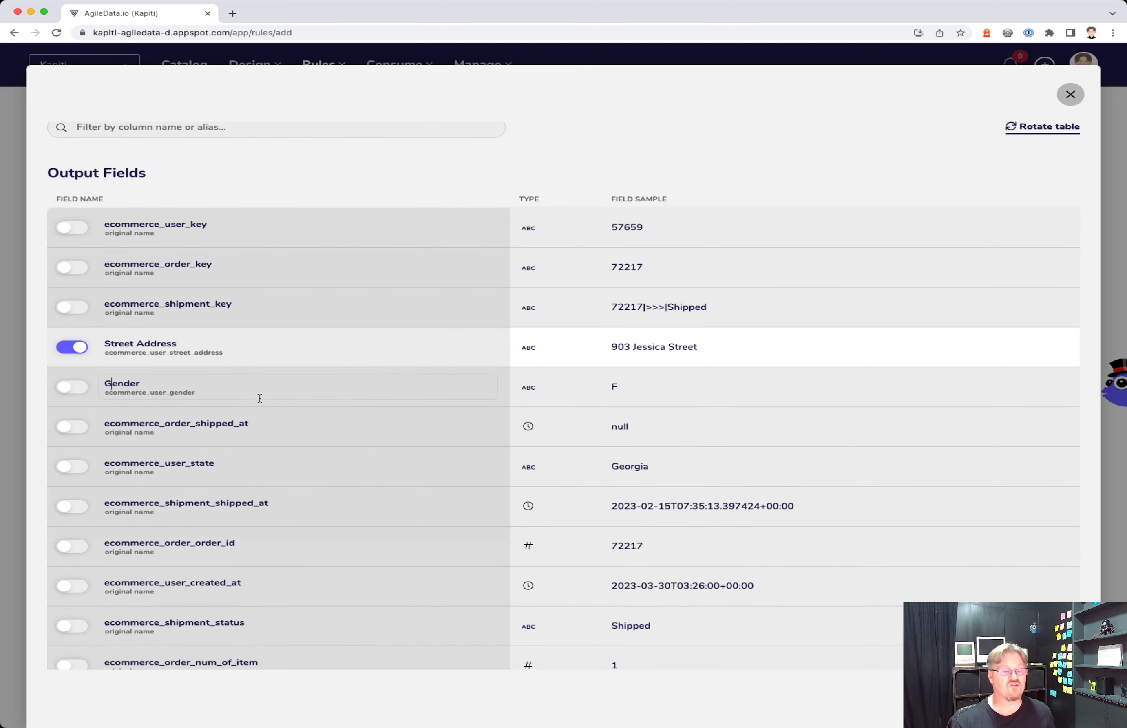
left_click(70, 390)
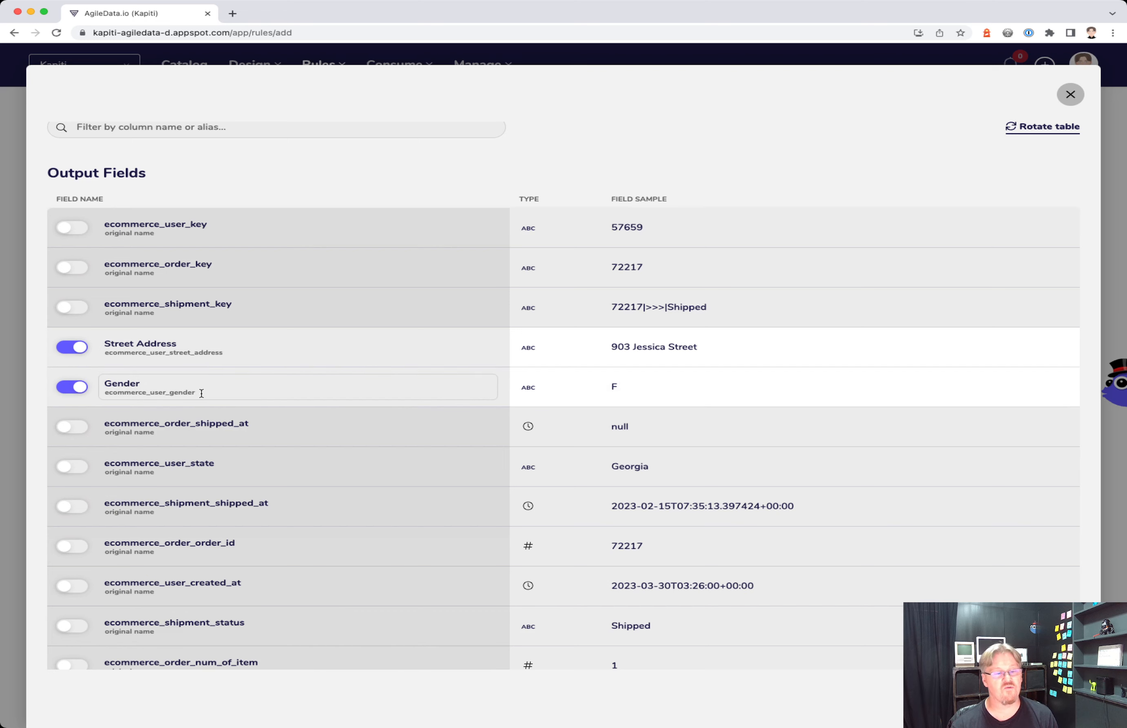
- Rename the ecommerce_order_ order id field to Order Id
scroll(303, 391, "down", 5)
double_click(303, 395)
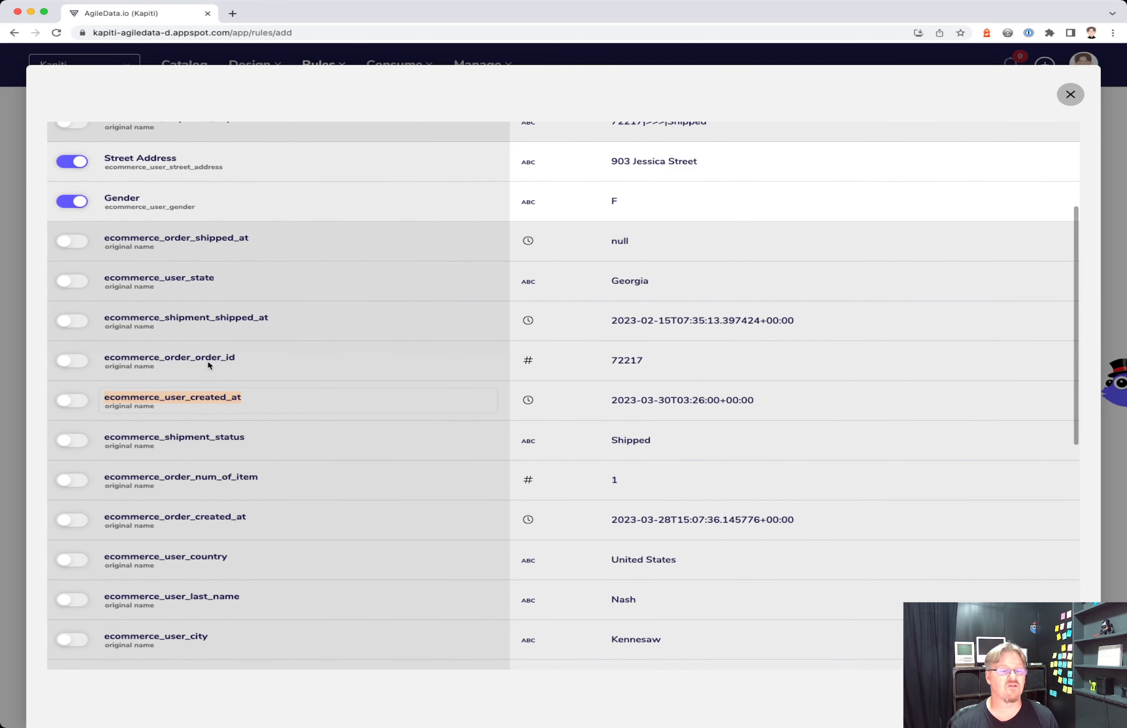
left_click_drag(197, 358, 40, 362)
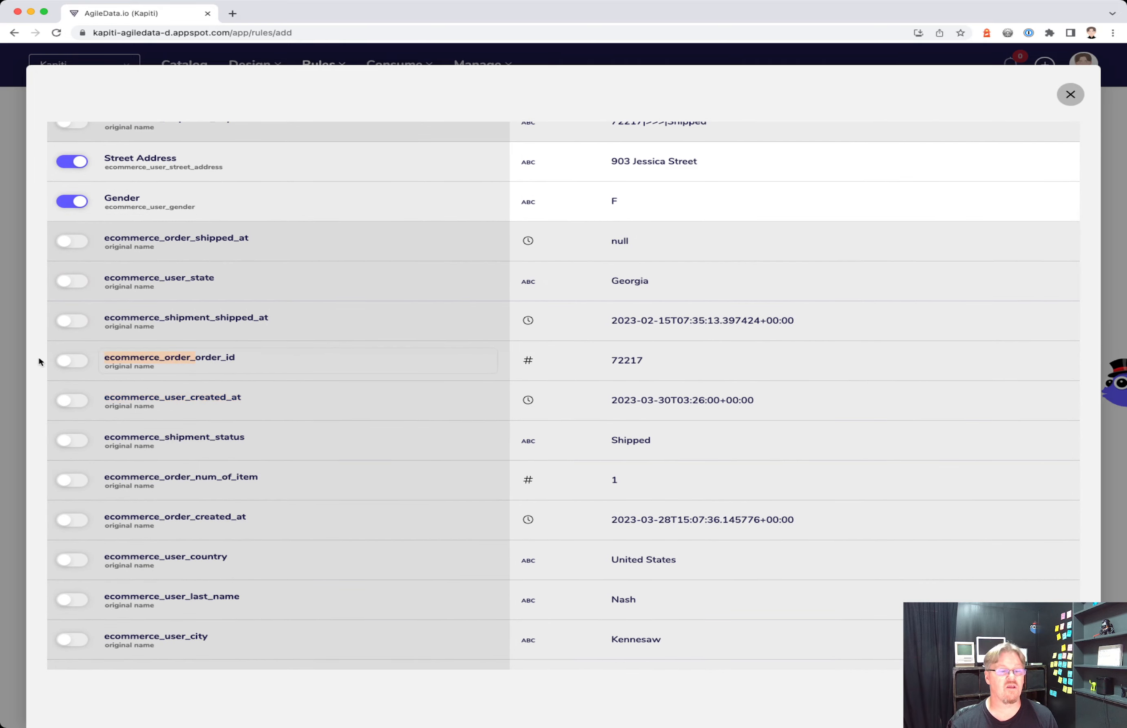
key("BackSpace")
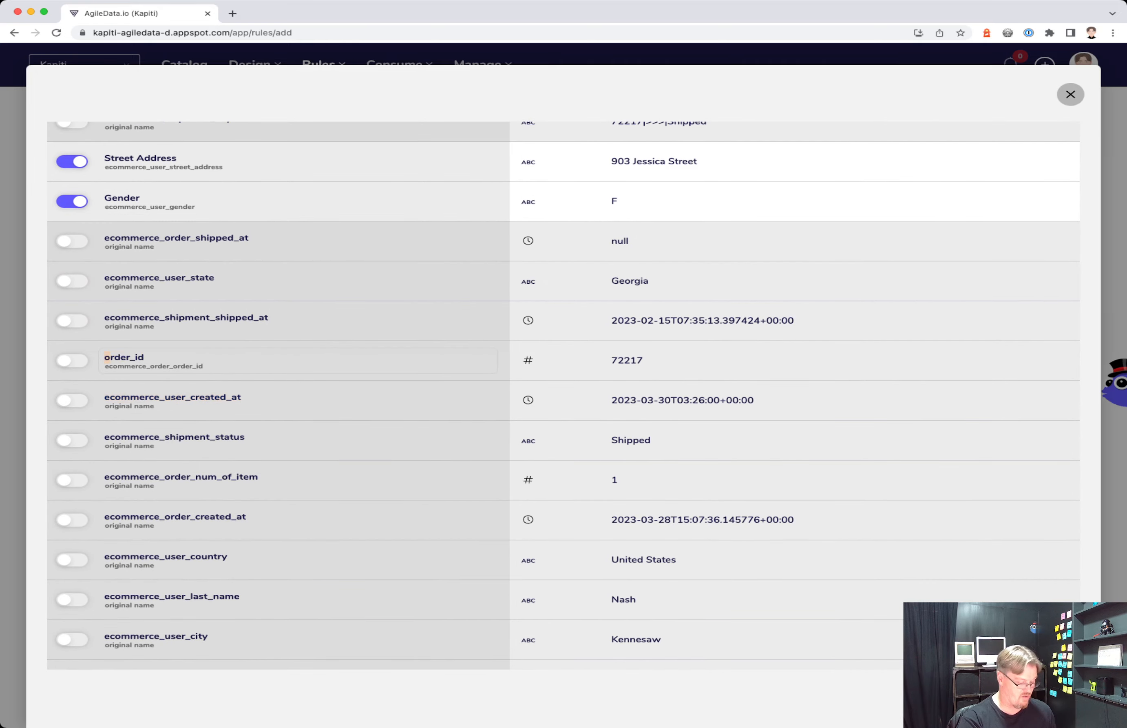
type("O")
key("Right")
key("shift+Right")
key("shift+Right")
type("I")
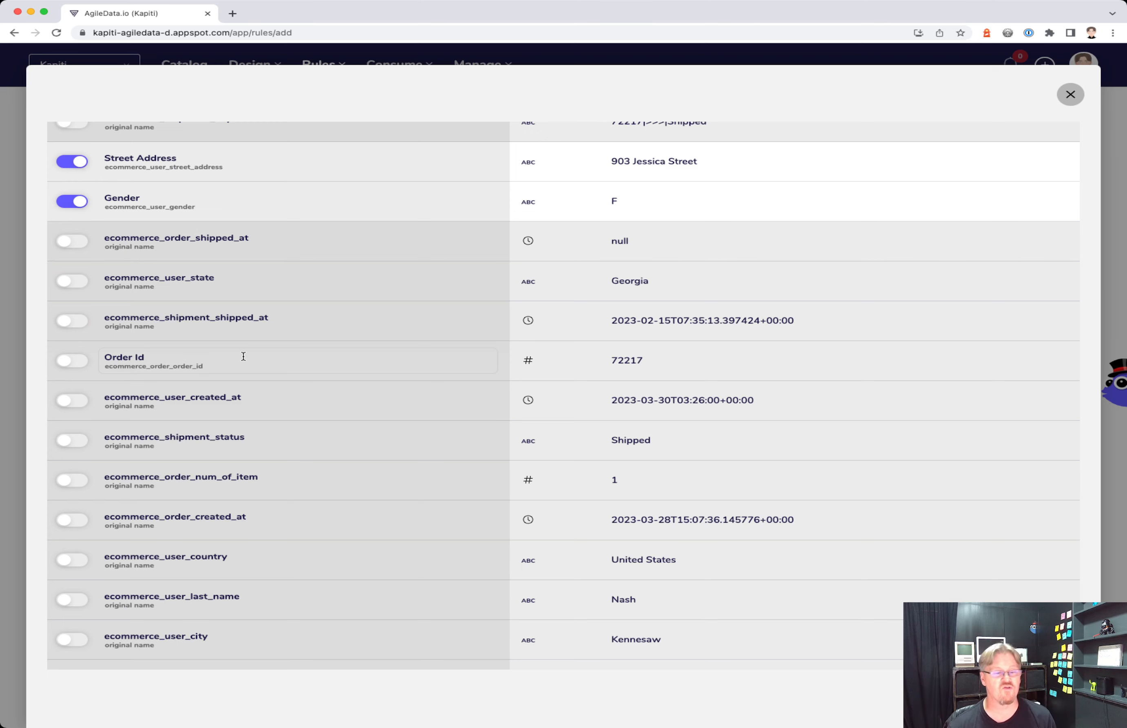
- Rename the ecommerce_user_ last name field to Last Name
scroll(244, 356, "down", 5)
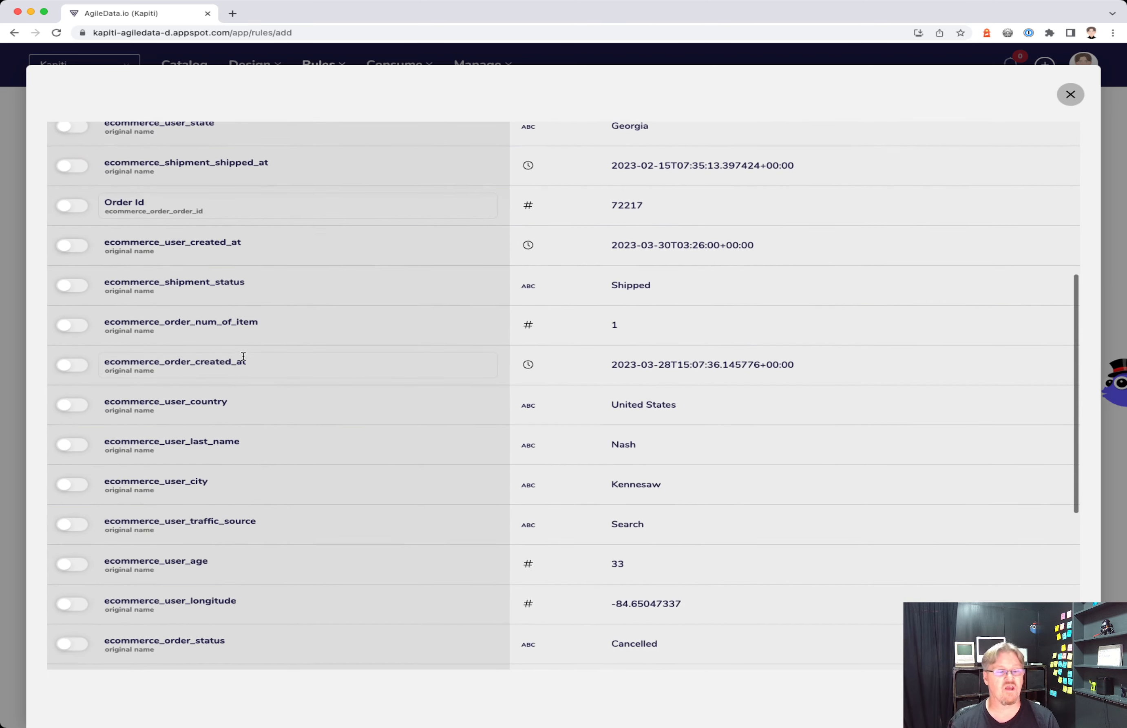
left_click_drag(189, 441, 26, 443)
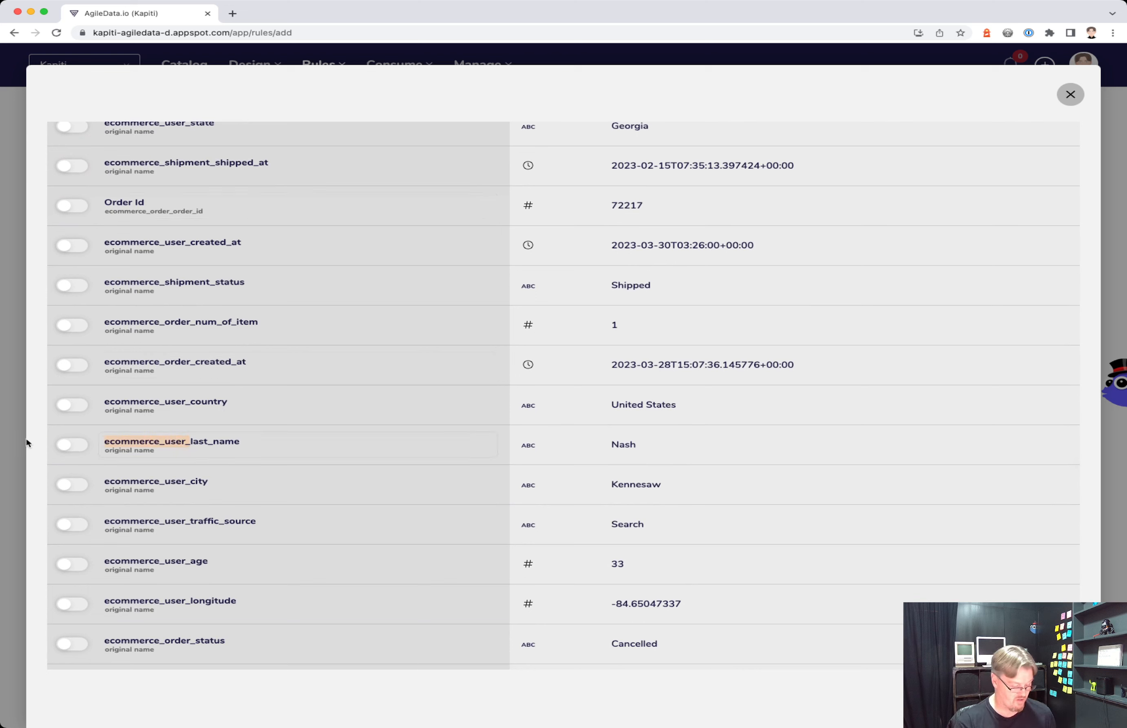
key("BackSpace")
type("L")
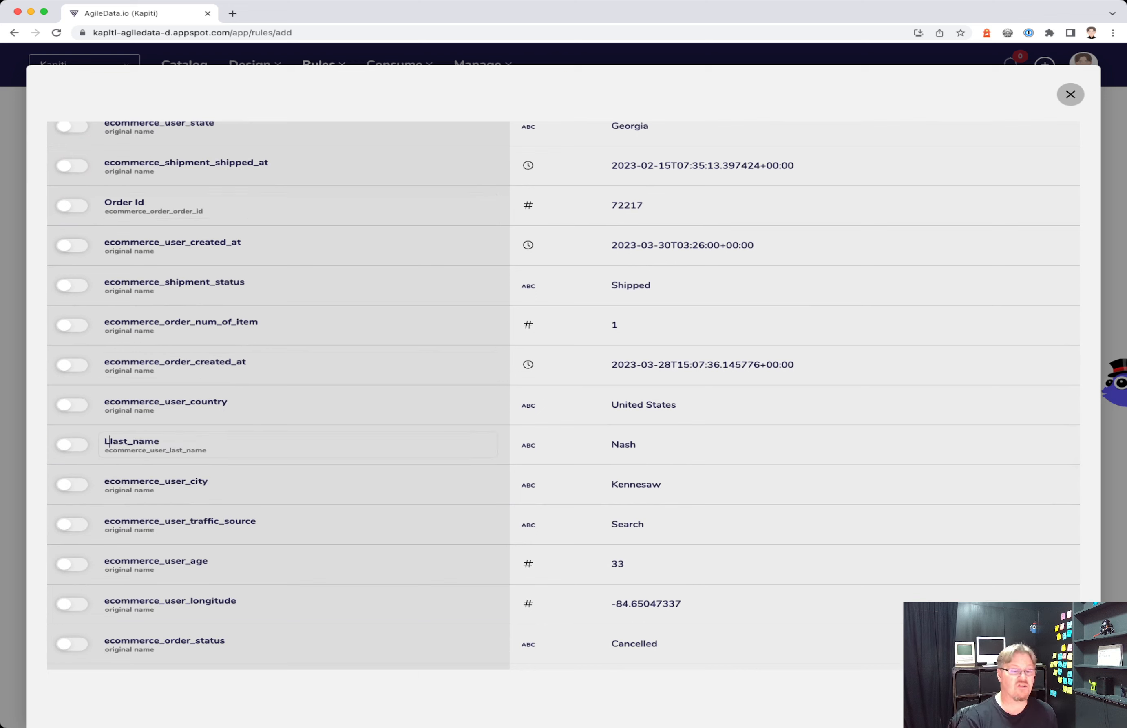
key("Delete")
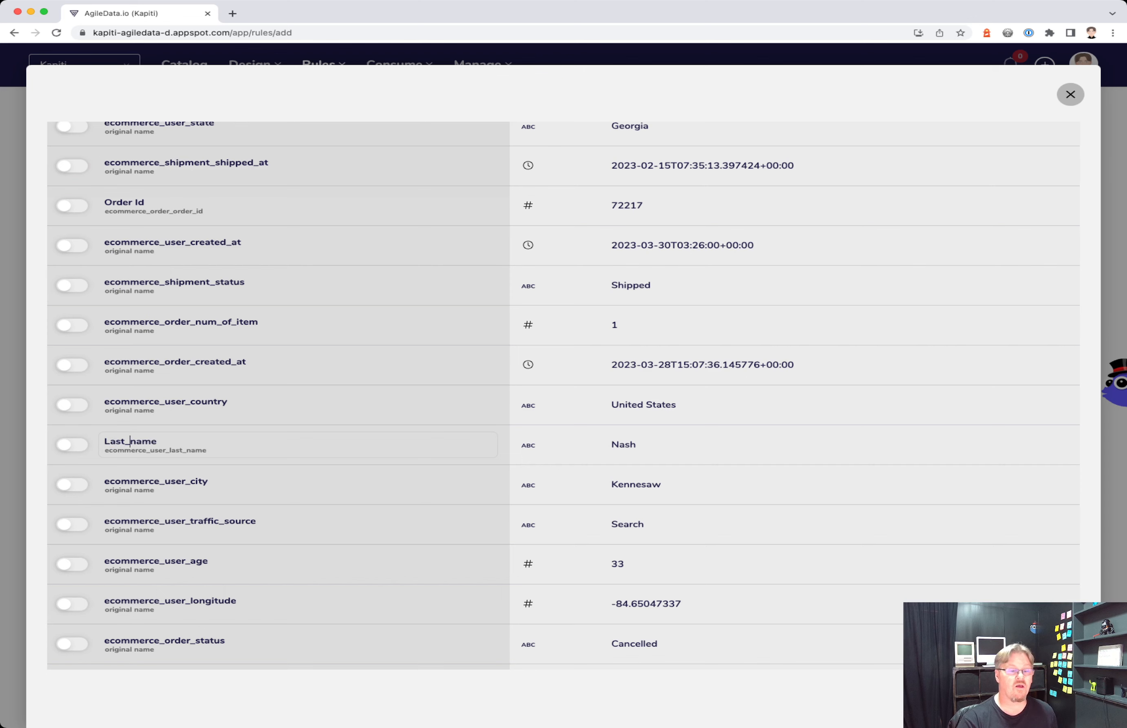
key("BackSpace")
key("Delete")
type("N")
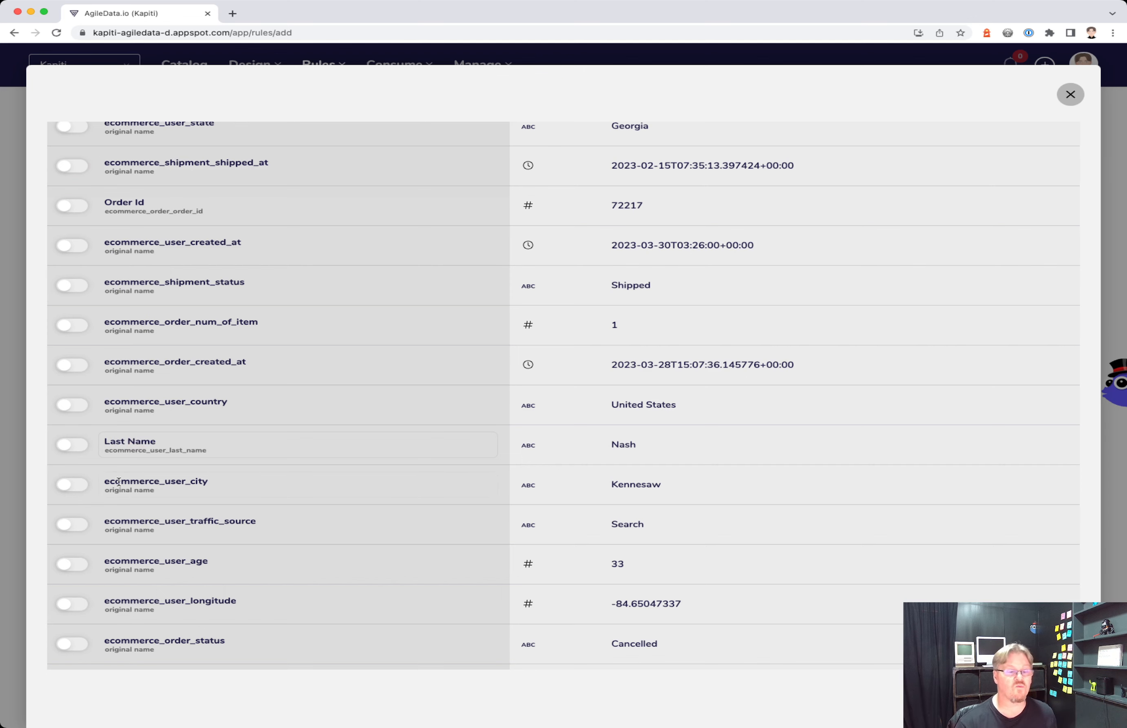
- Rename the first_name field to First Name
scroll(232, 503, "down", 2)
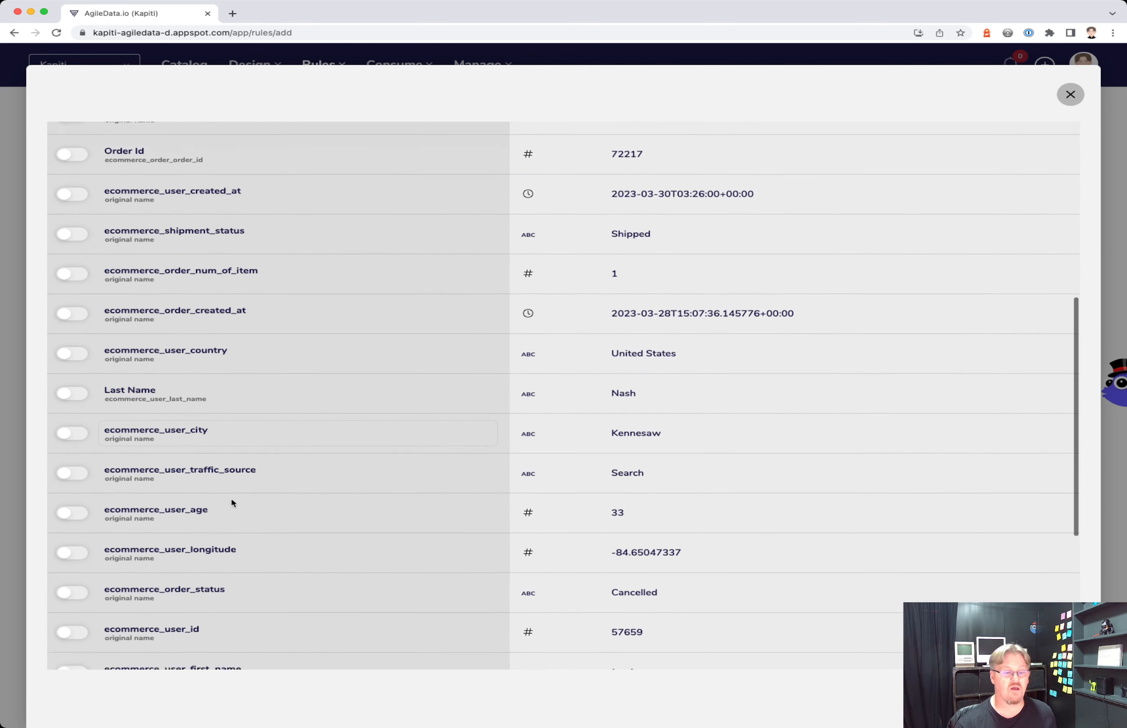
scroll(232, 503, "down", 8)
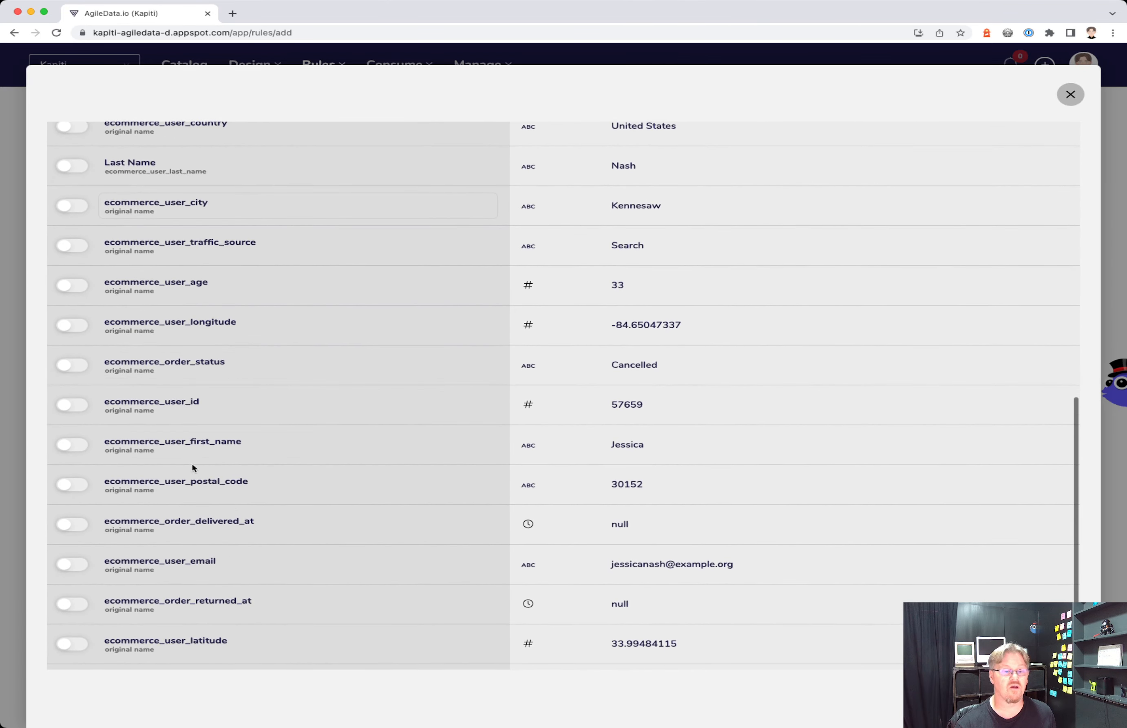
left_click(100, 446)
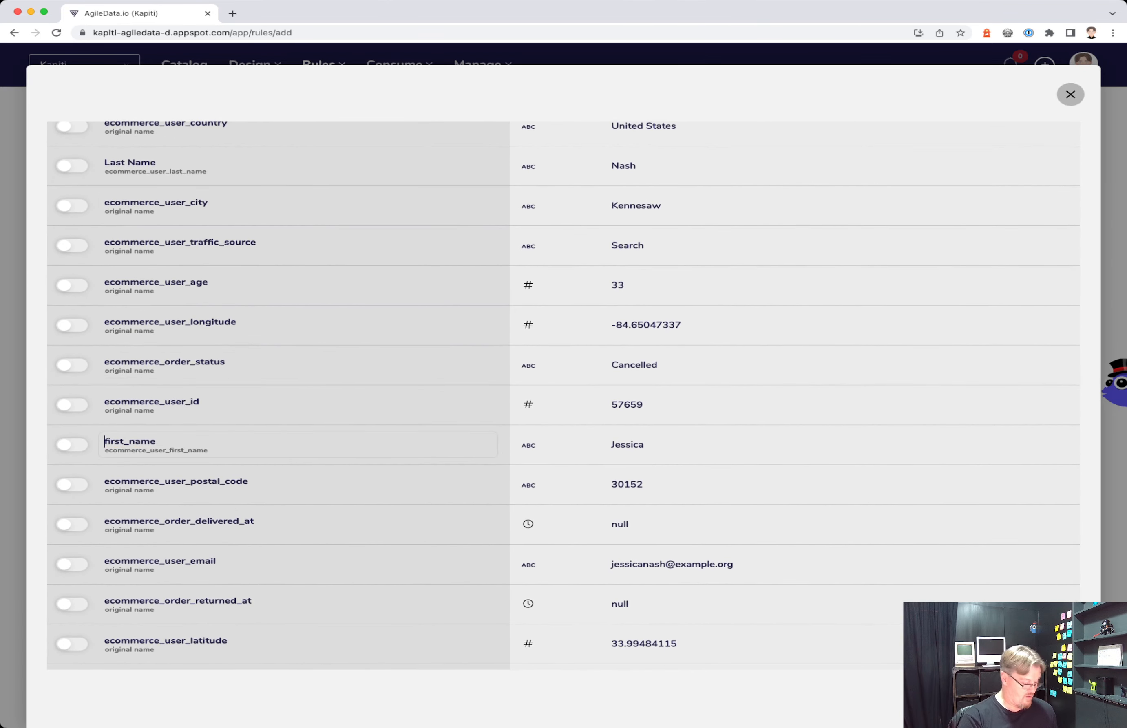
key("Delete")
type("F")
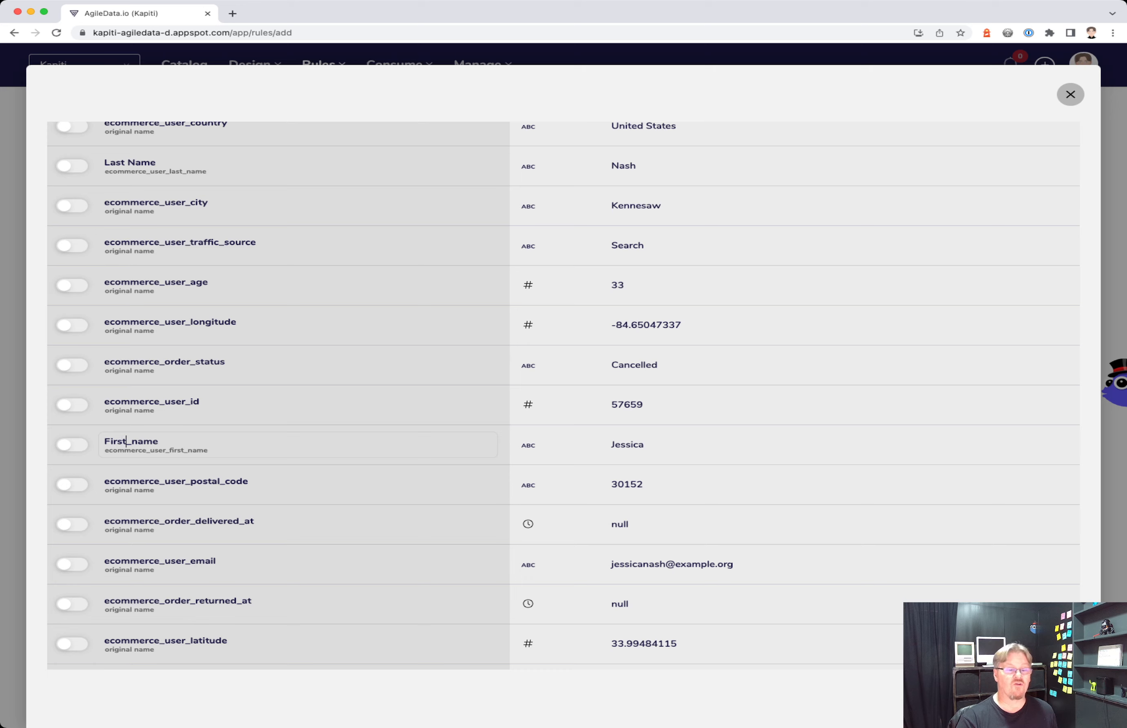
key("Delete")
key("Delete")
type("N")
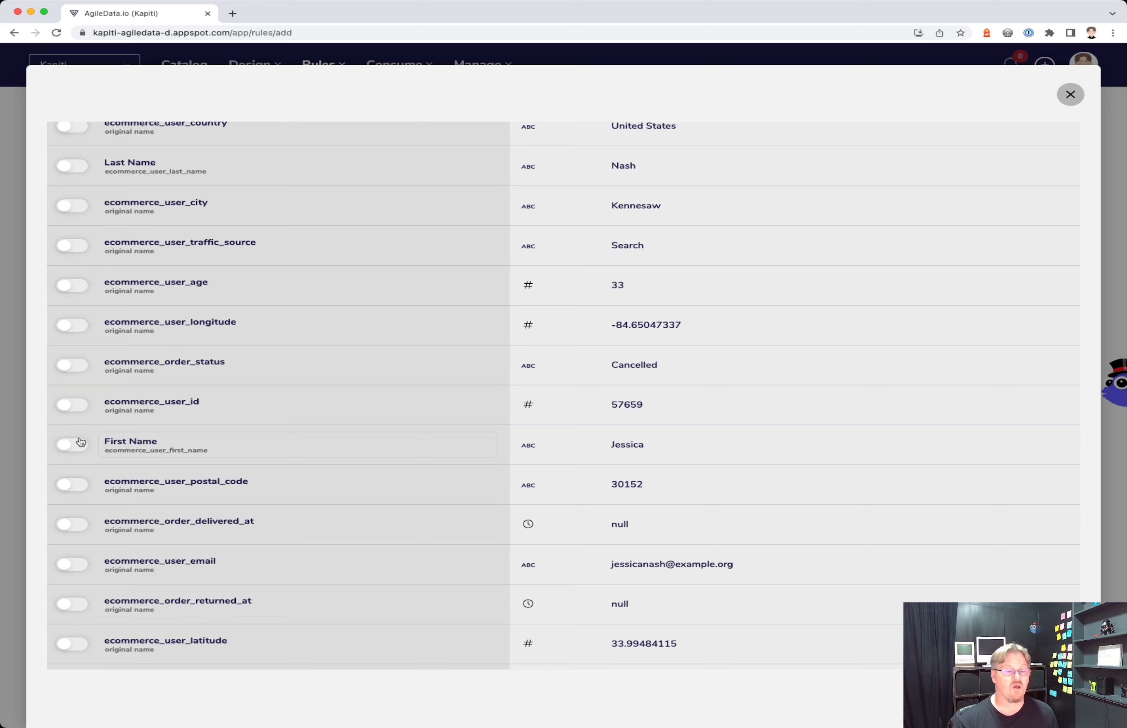
- Include First Name, Last Name, Order Id, user age and user email in the output fields
left_click(66, 448)
scroll(242, 403, "up", 8)
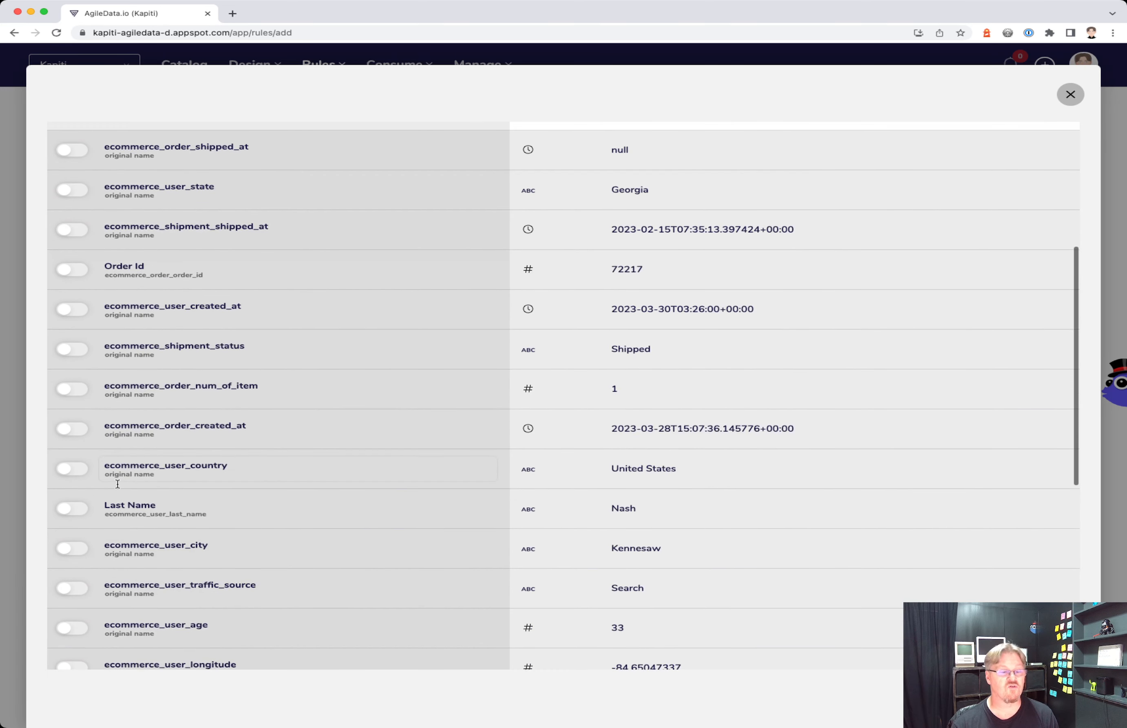
left_click(76, 508)
left_click(72, 269)
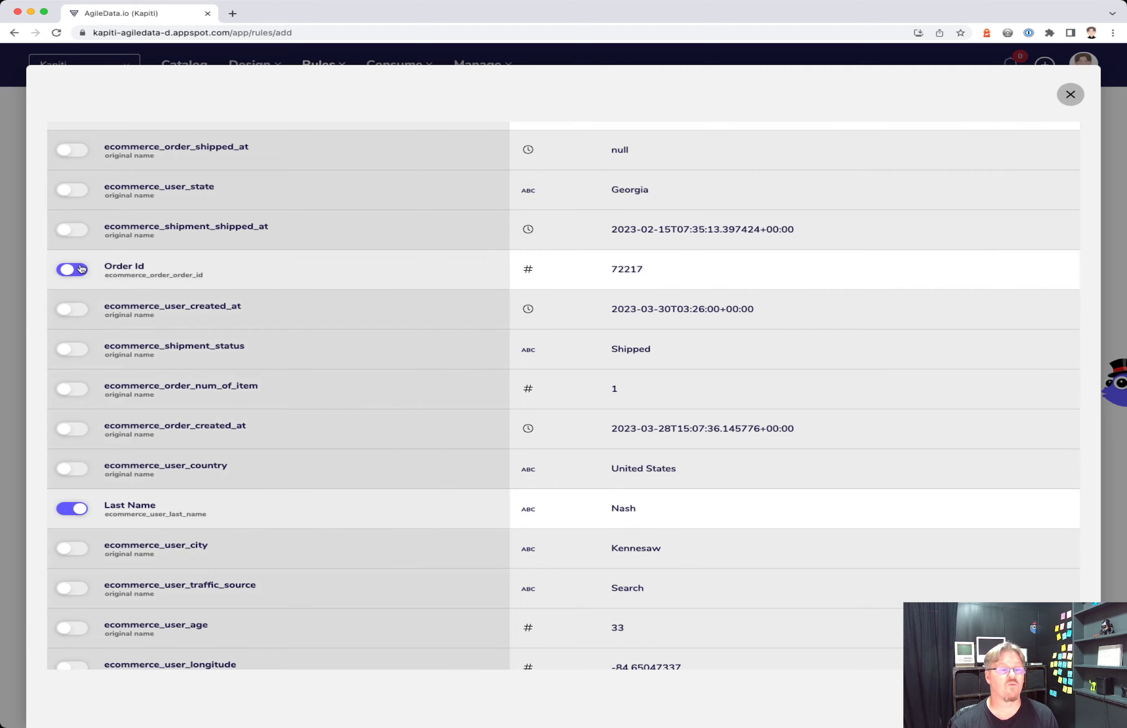
scroll(272, 265, "up", 6)
scroll(272, 265, "down", 3)
scroll(272, 265, "down", 11)
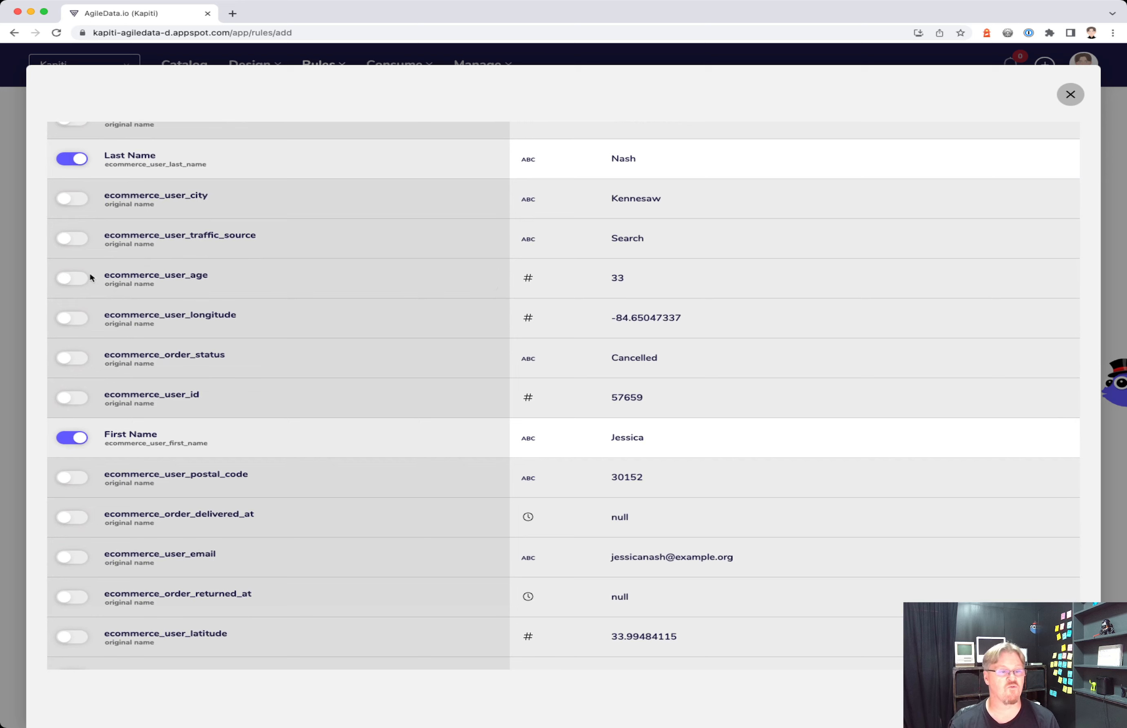
left_click(71, 279)
scroll(361, 469, "down", 2)
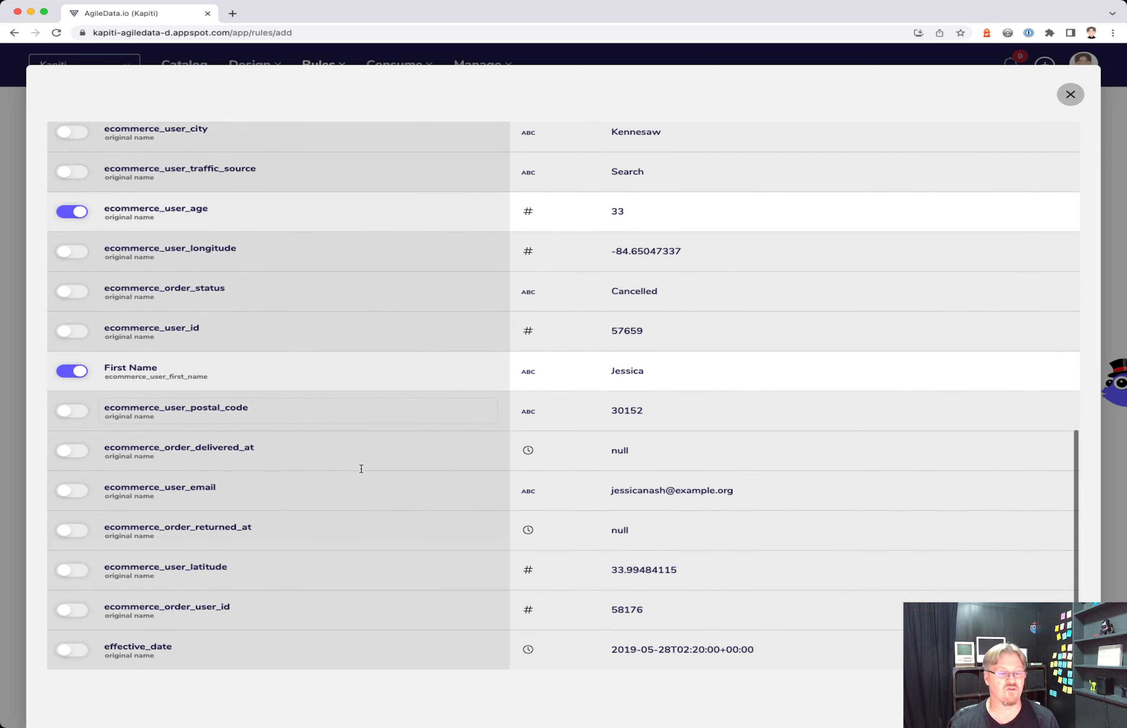
left_click(78, 493)
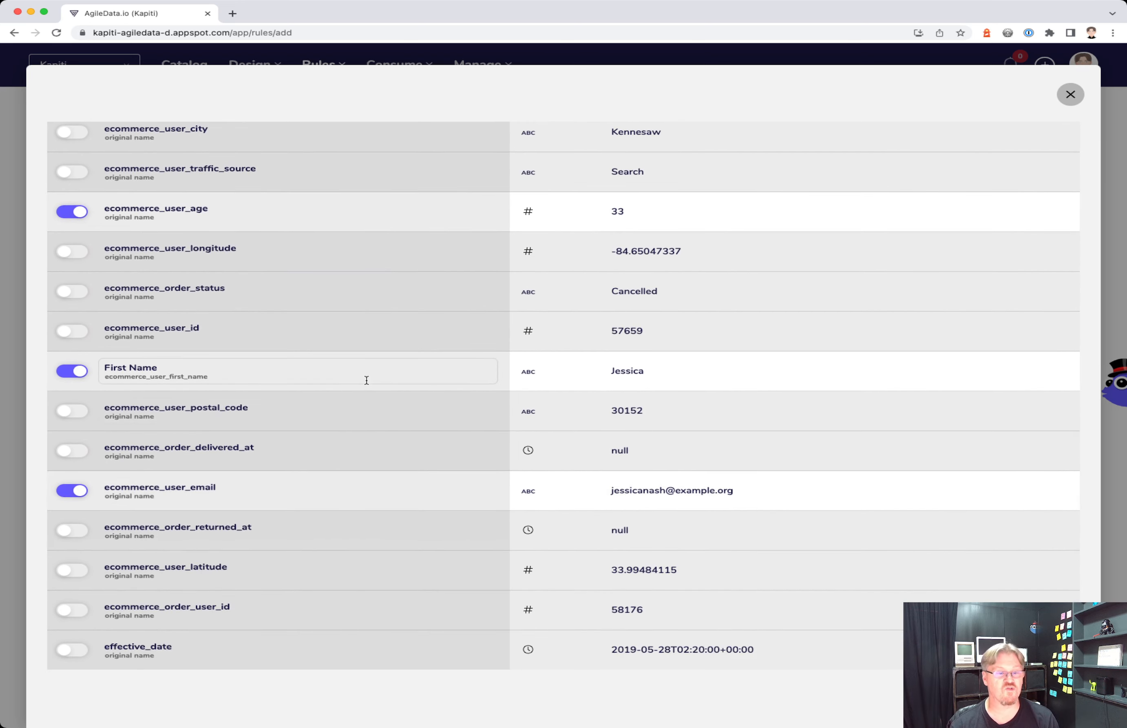
scroll(367, 381, "up", 4)
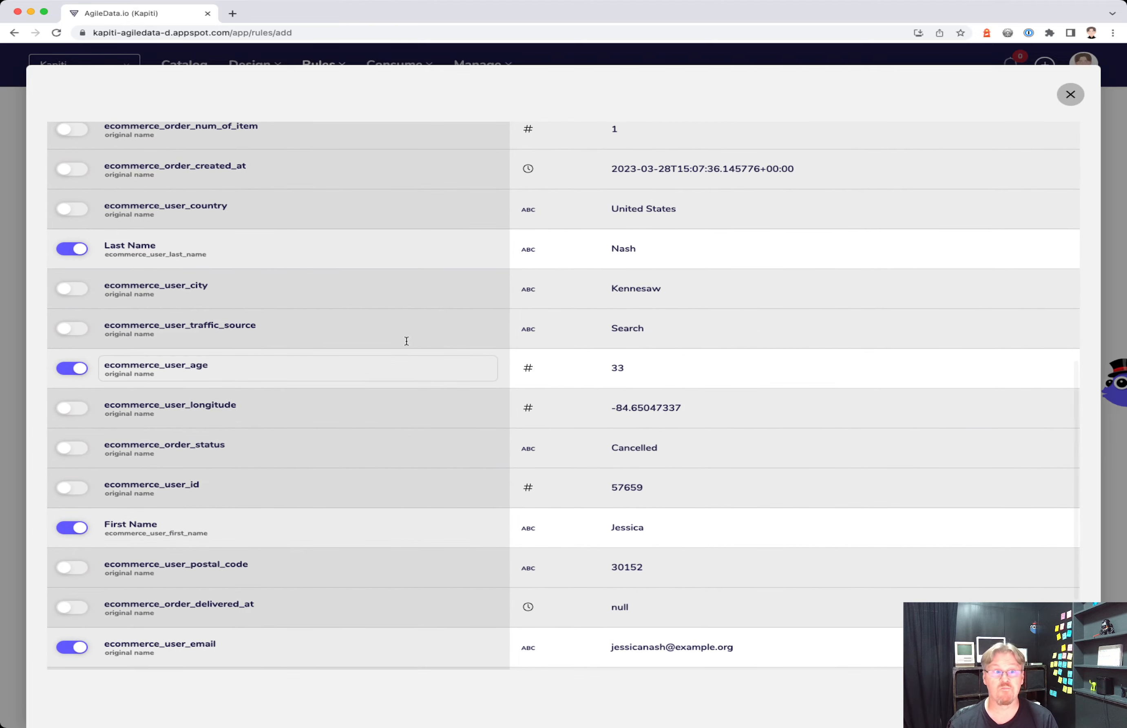
left_click(1070, 94)
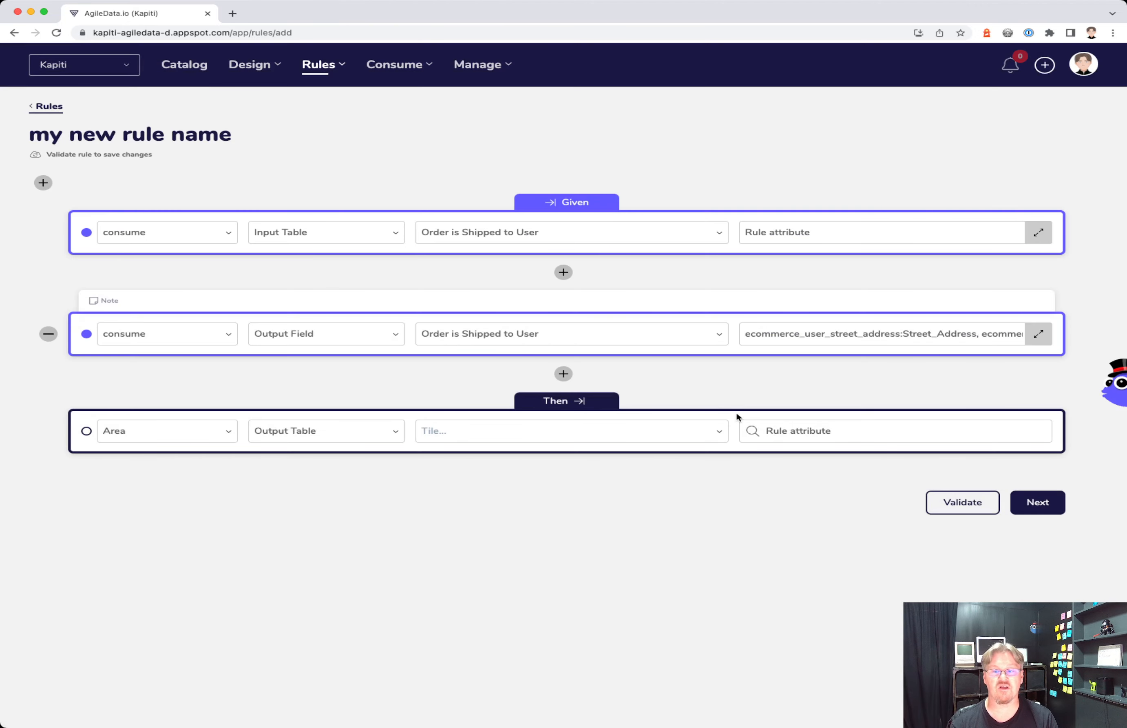
- Make the rule output a view named Order is Shipped to User View
left_click_drag(562, 231, 432, 231)
left_click(382, 146)
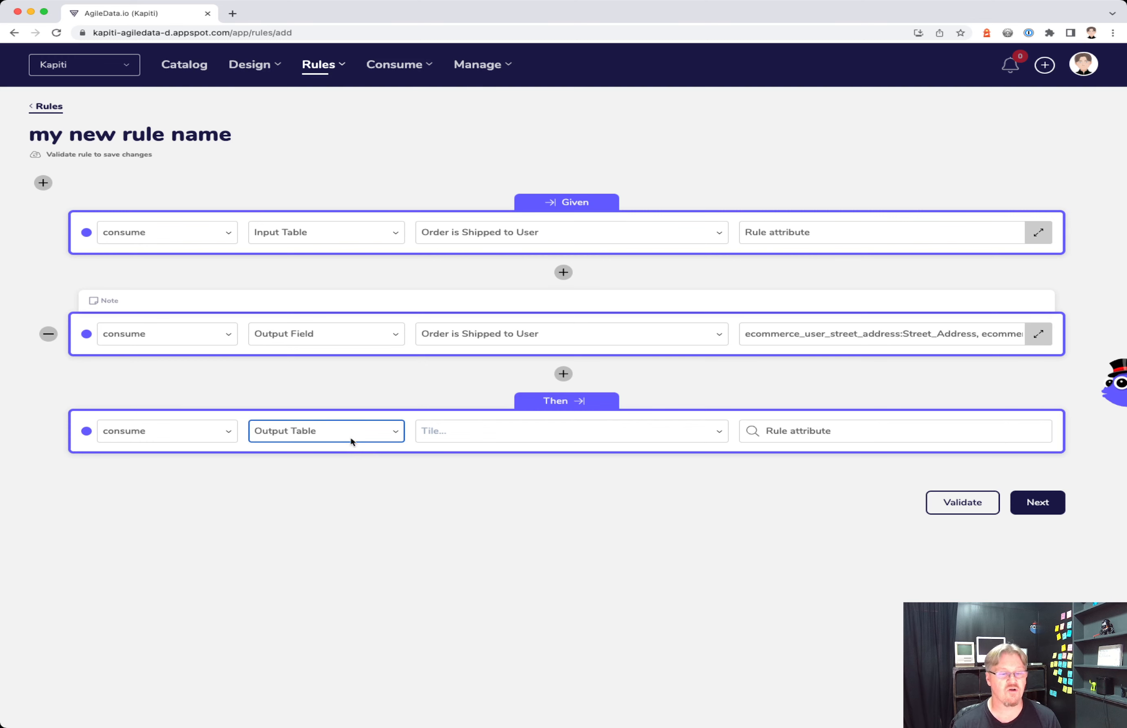
left_click(344, 449)
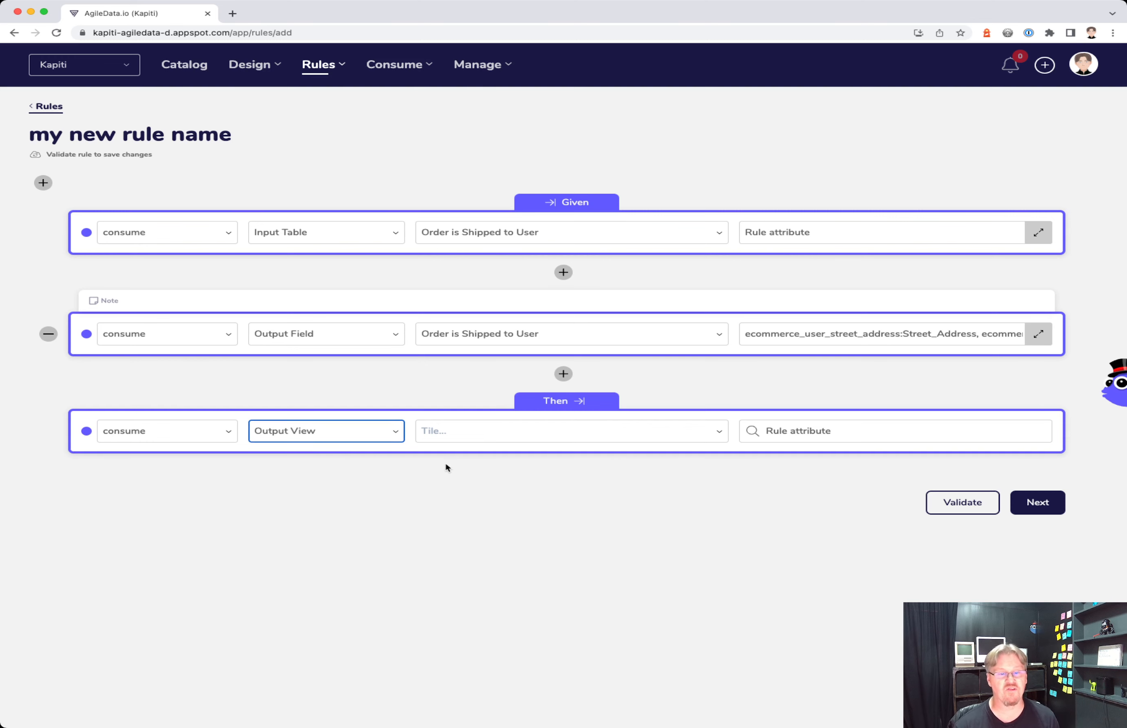
left_click_drag(551, 234, 425, 231)
key("super+c")
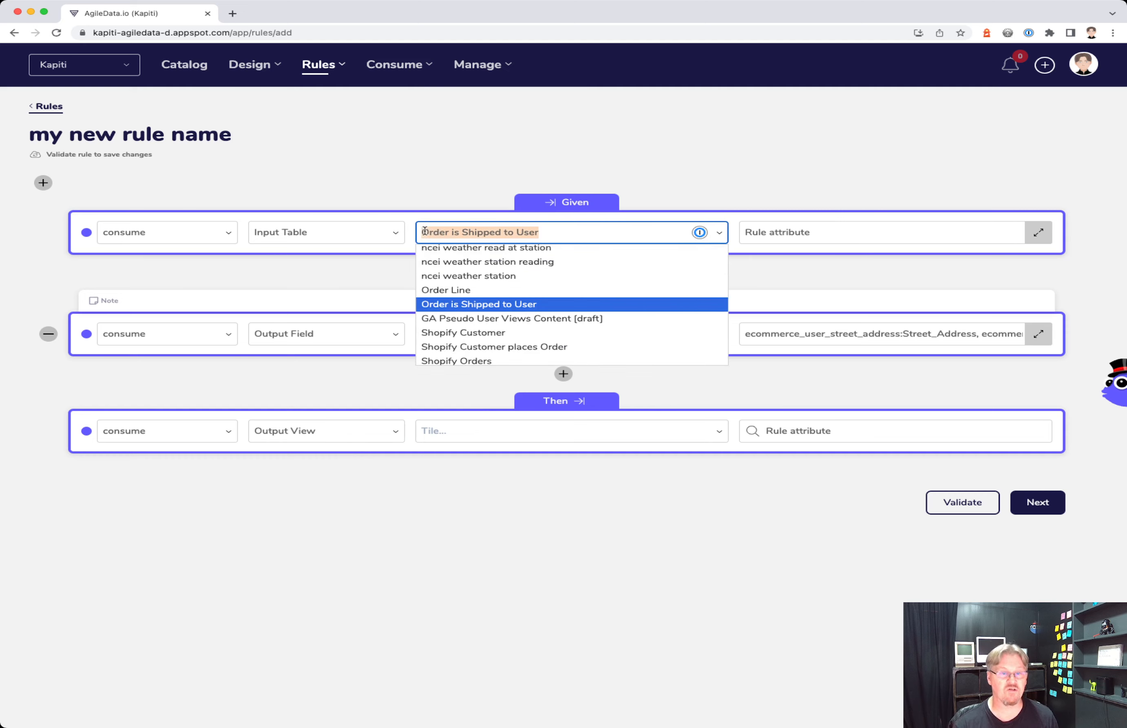
left_click(478, 429)
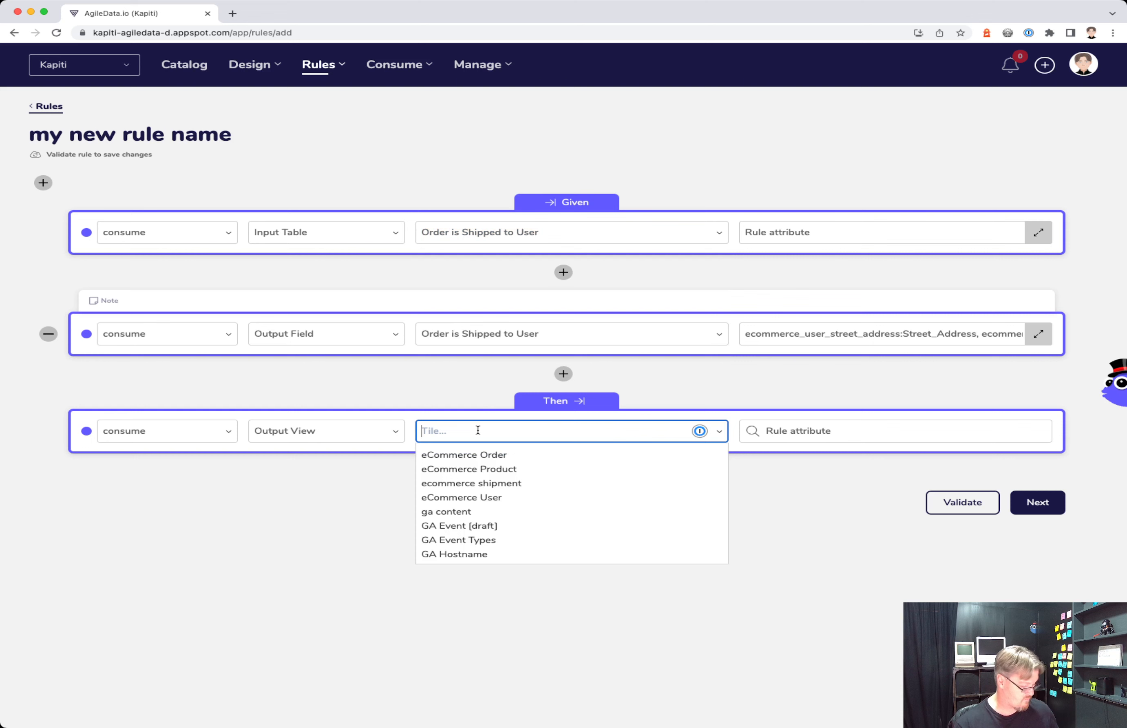
key("super+v")
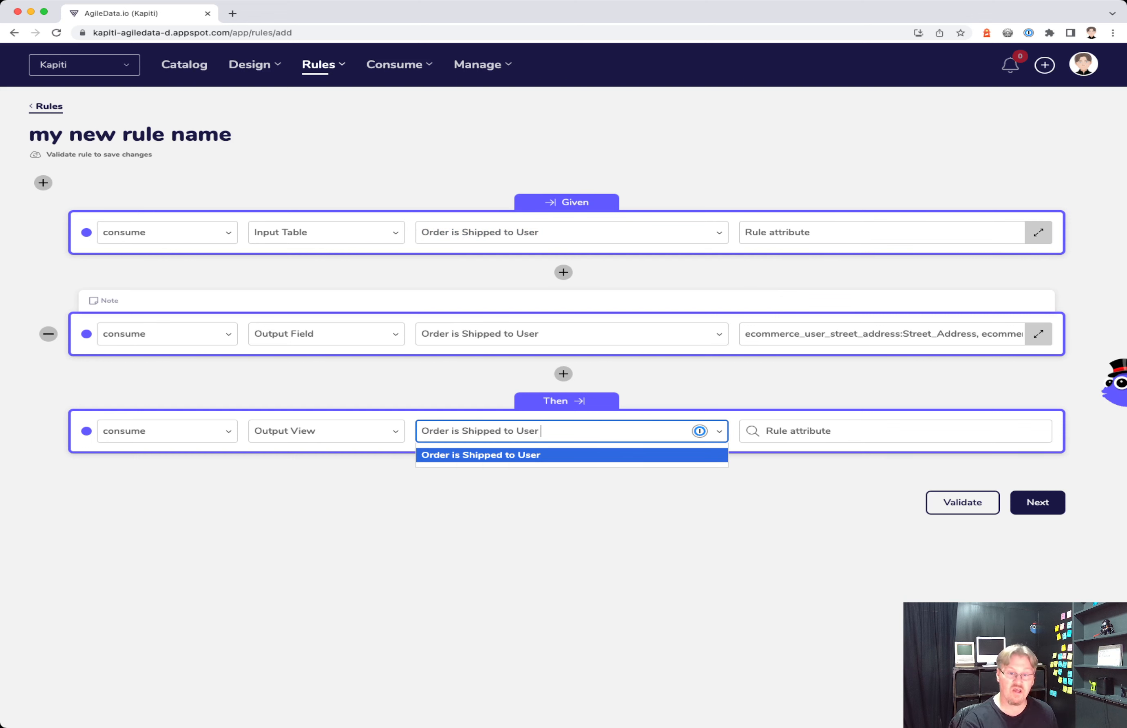
type("View")
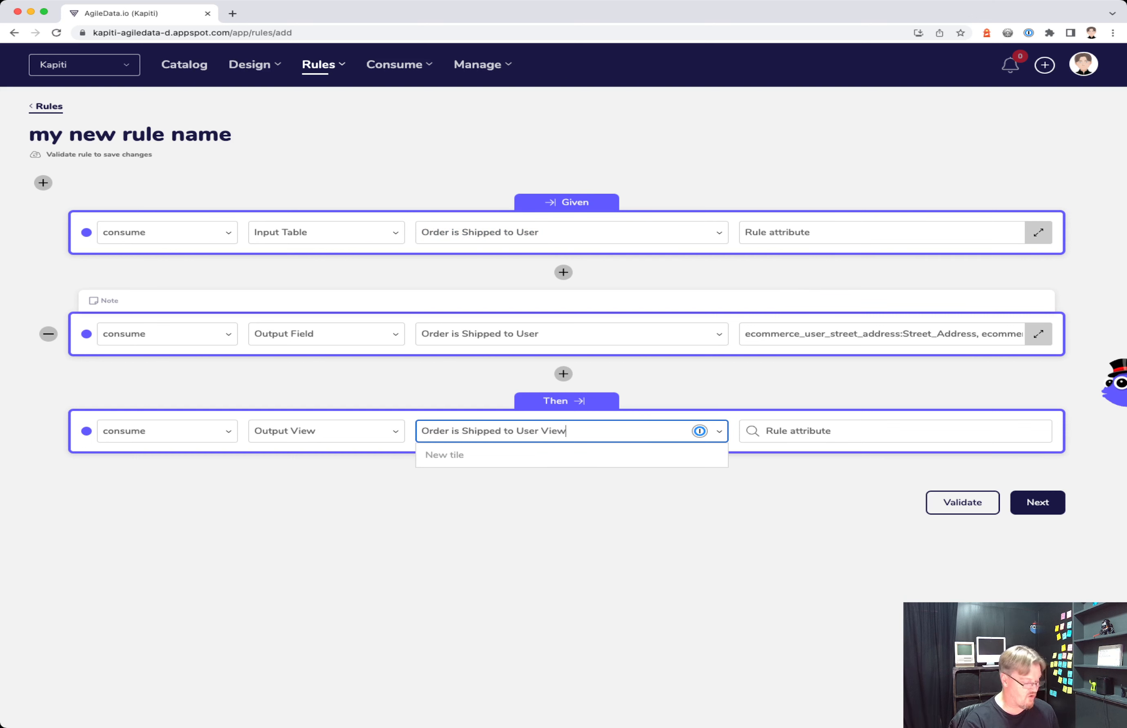
- Rename the rule title to Order is Shipped to User View
left_click(544, 546)
left_click_drag(571, 431, 360, 436)
key("super+c")
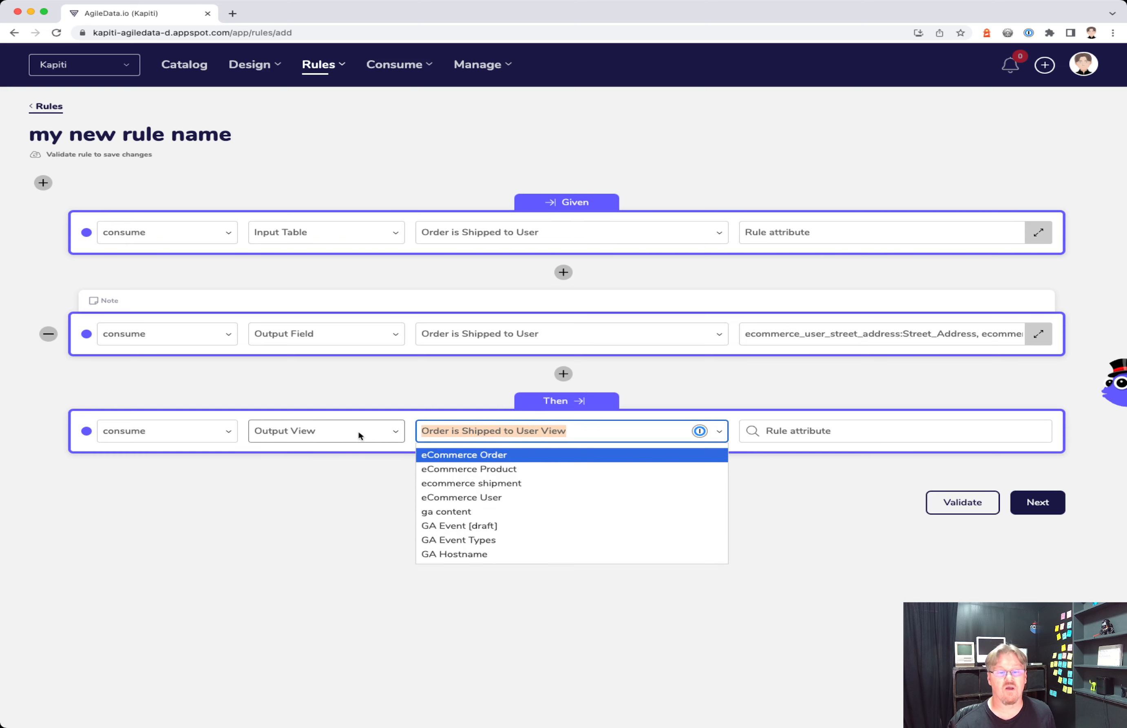
left_click(210, 137)
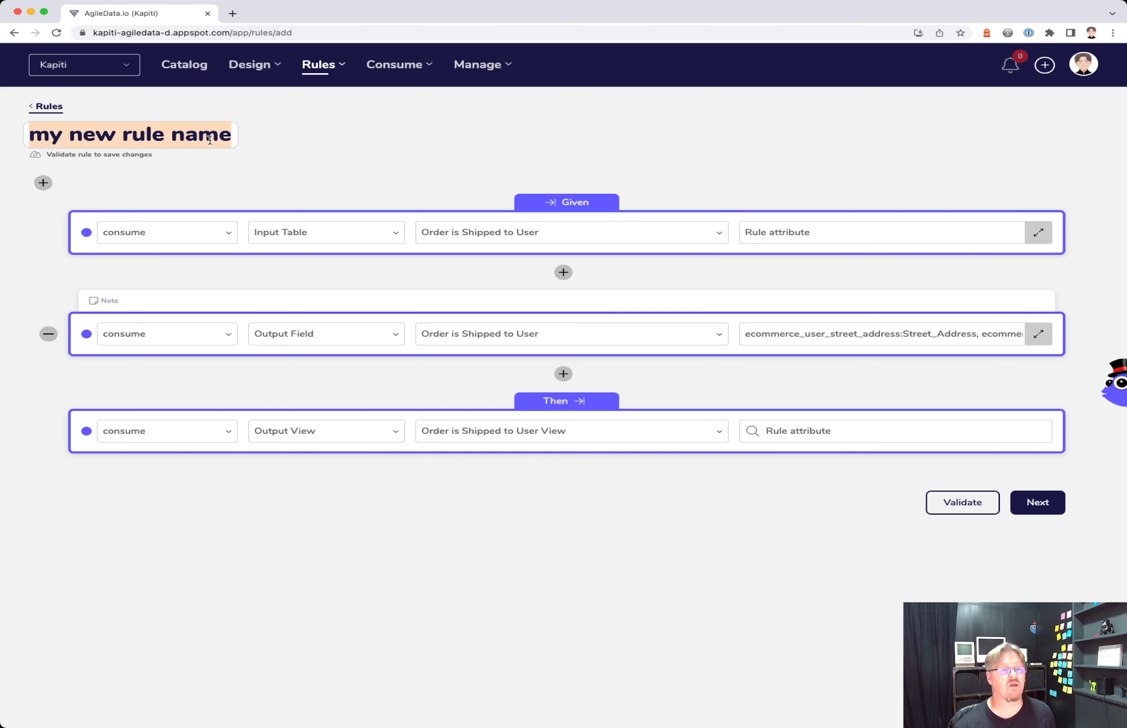
key("super+v")
left_click(418, 162)
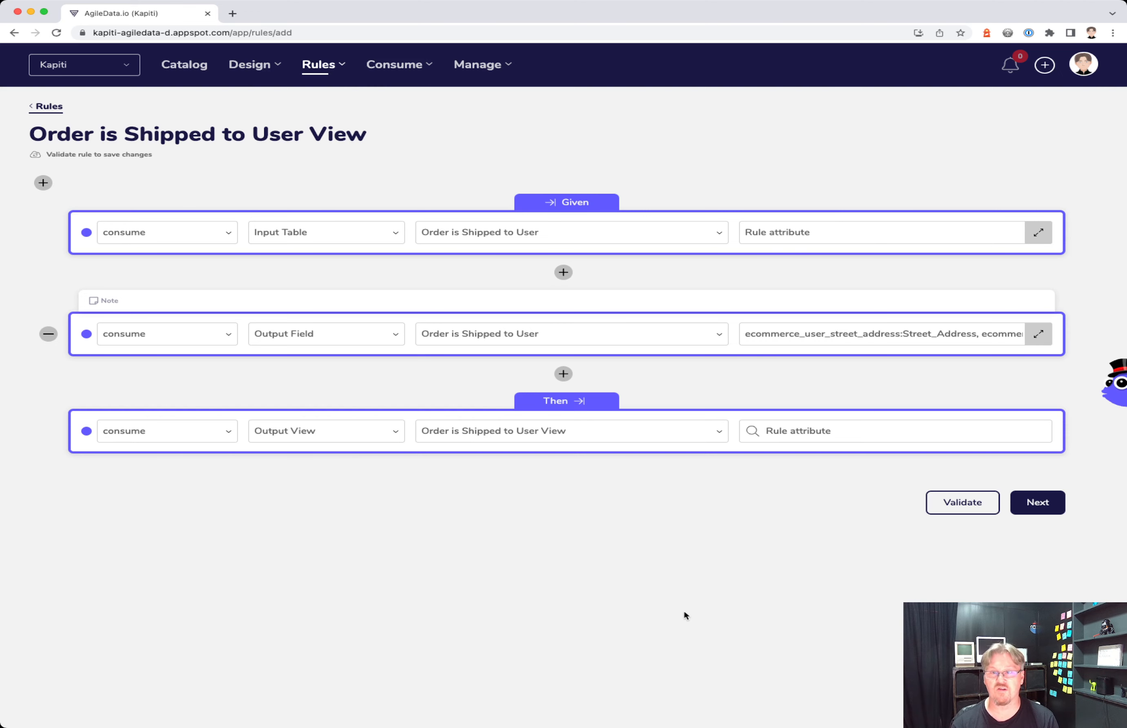
- Validate, save and publish the Order is Shipped to User View rule
left_click(1054, 502)
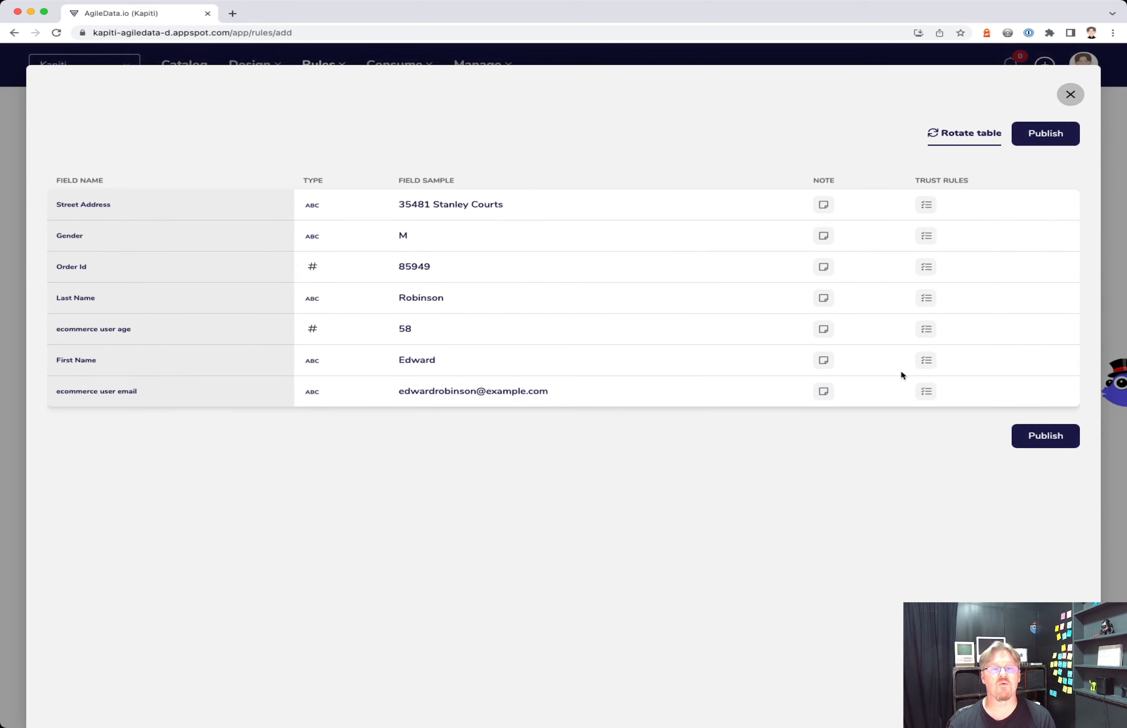
left_click(1056, 137)
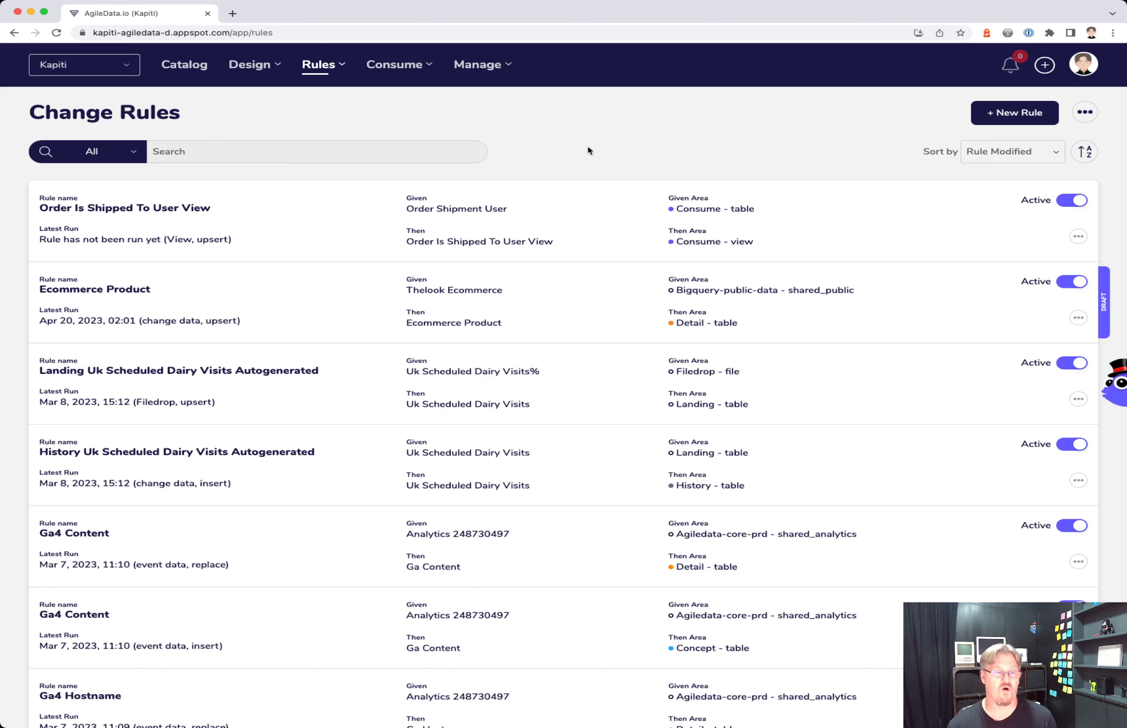
- In the Data Map, run all rules after the Order Is Shipped To User tile
left_click(325, 64)
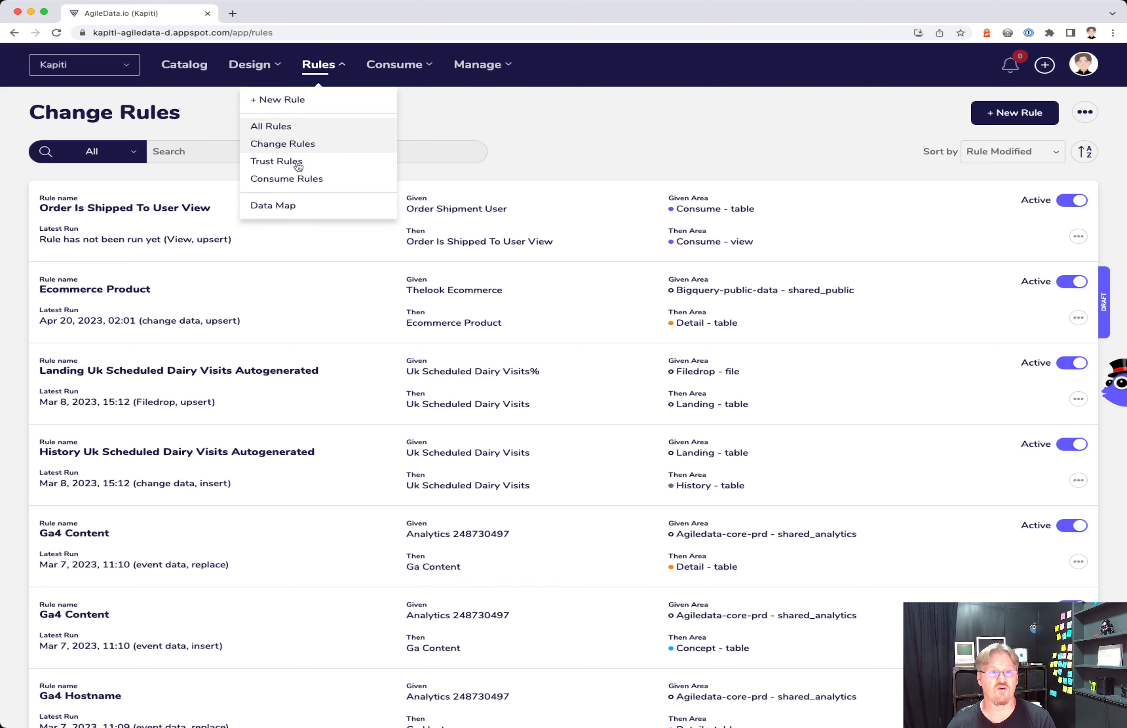
left_click(284, 209)
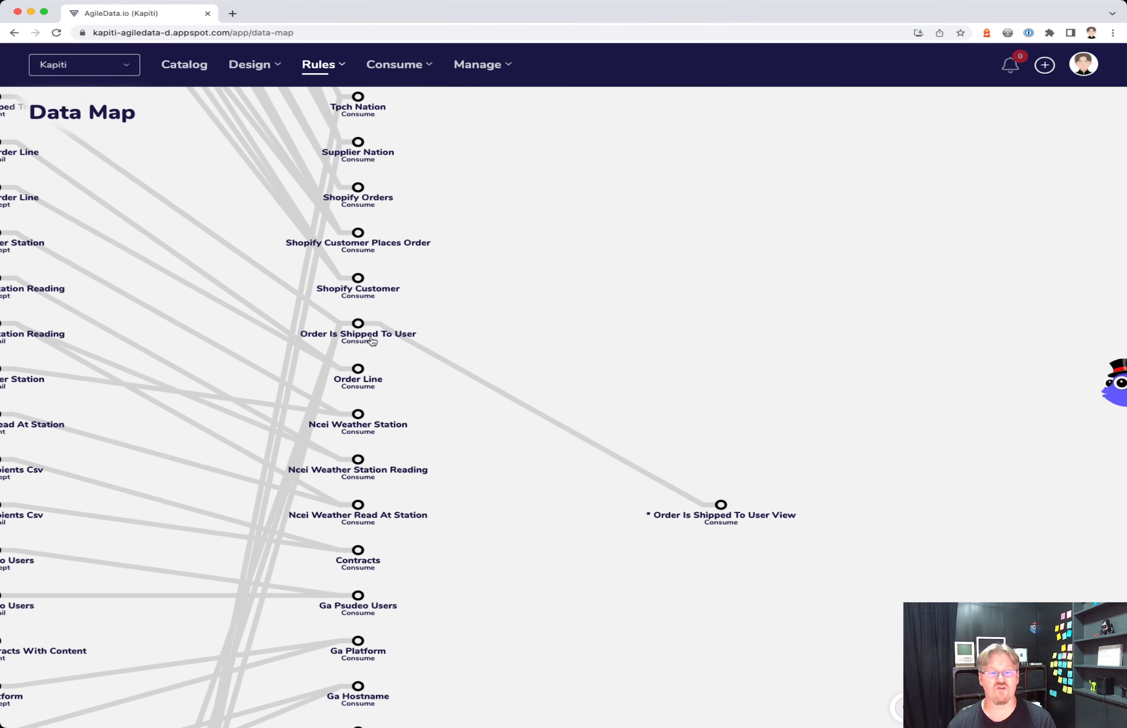
left_click(370, 349)
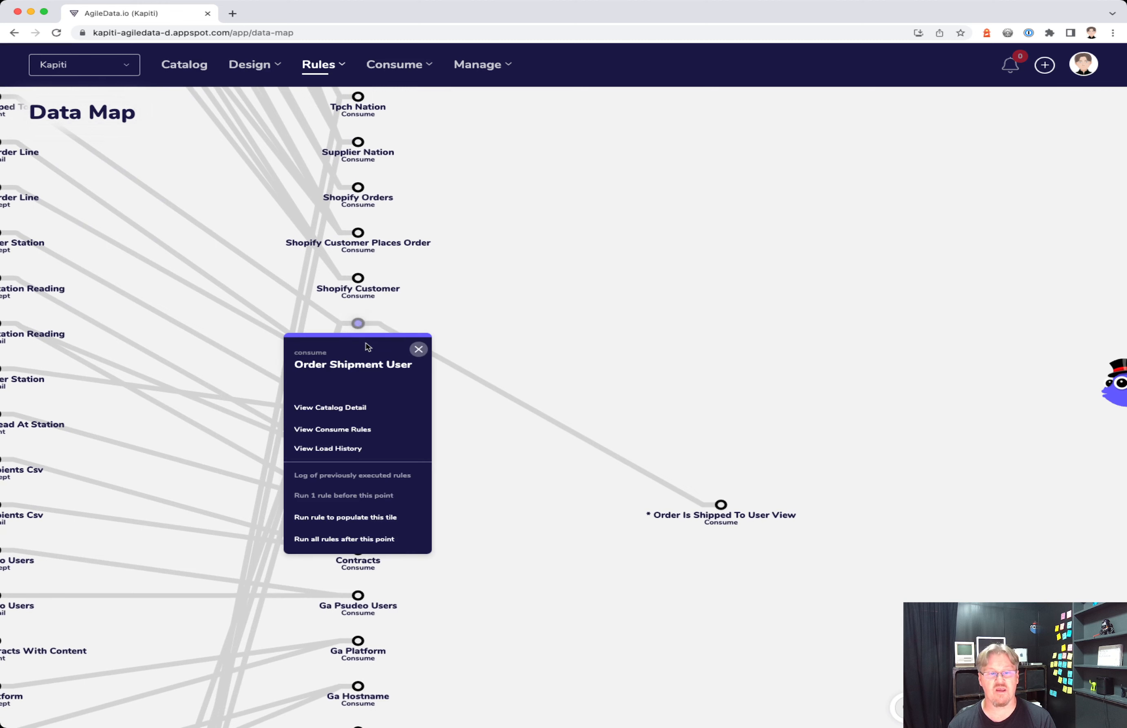
left_click(365, 540)
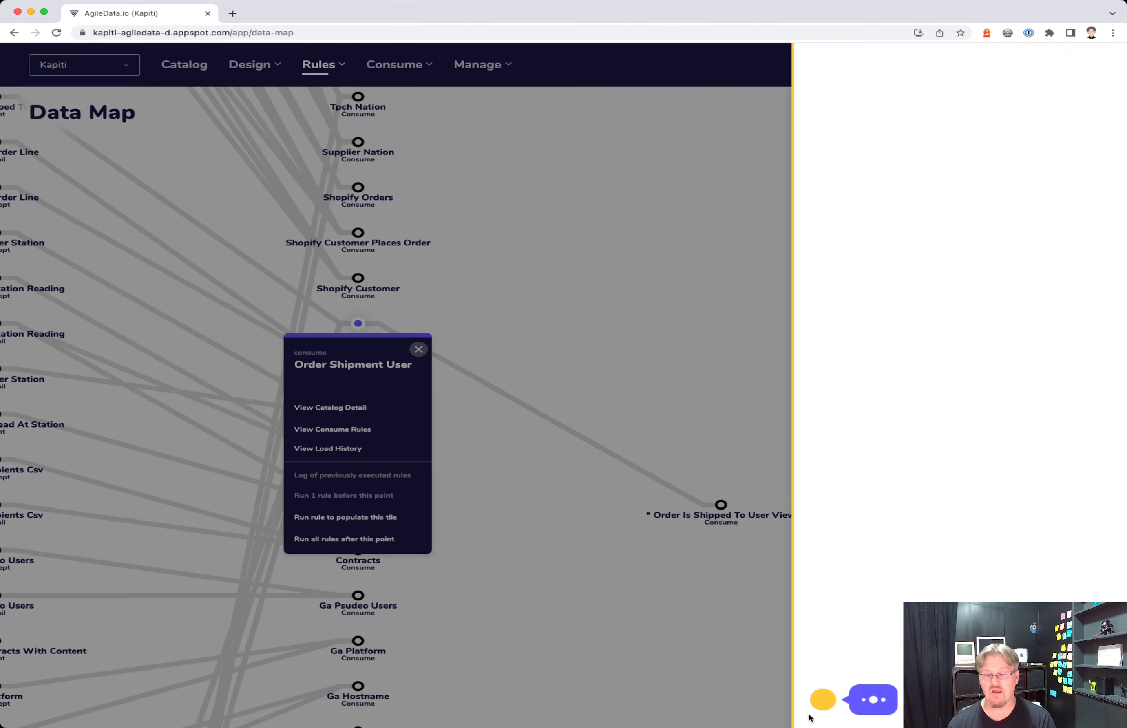
left_click(702, 614)
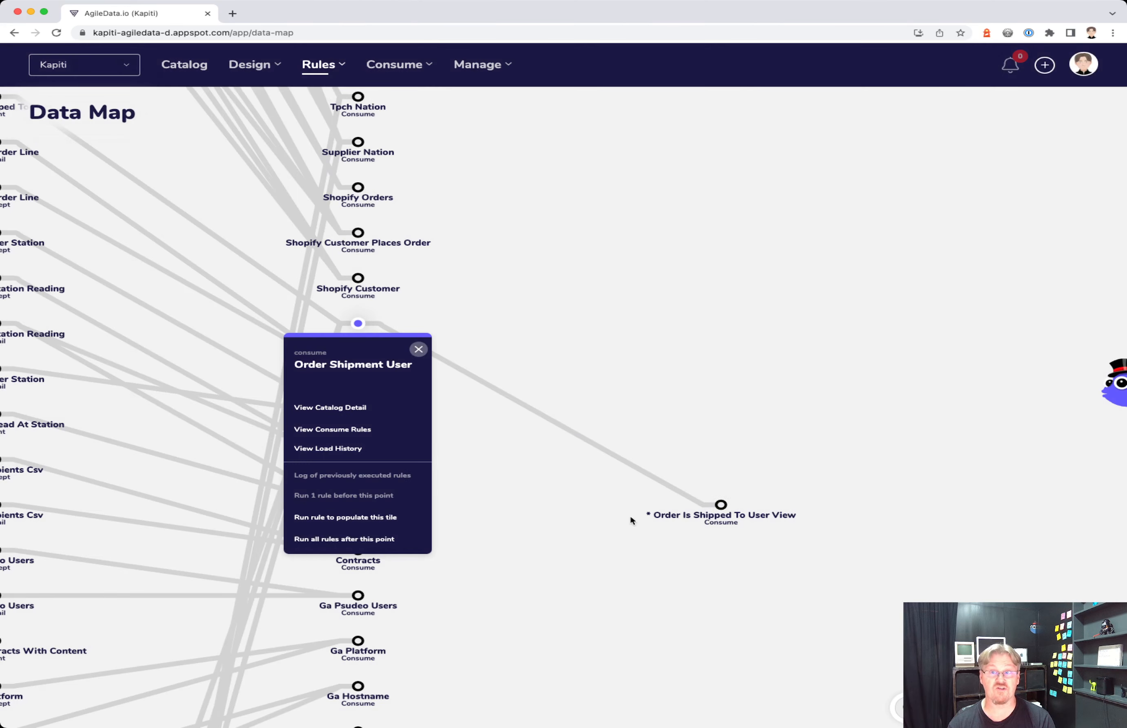
left_click(425, 348)
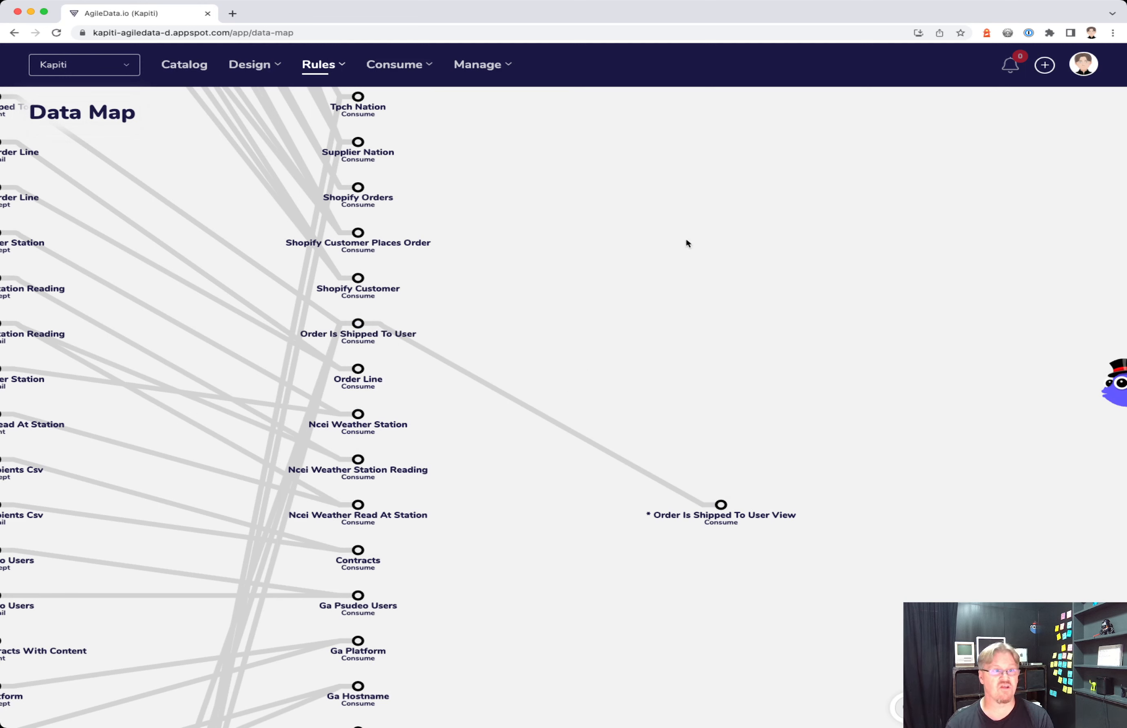
left_click(255, 68)
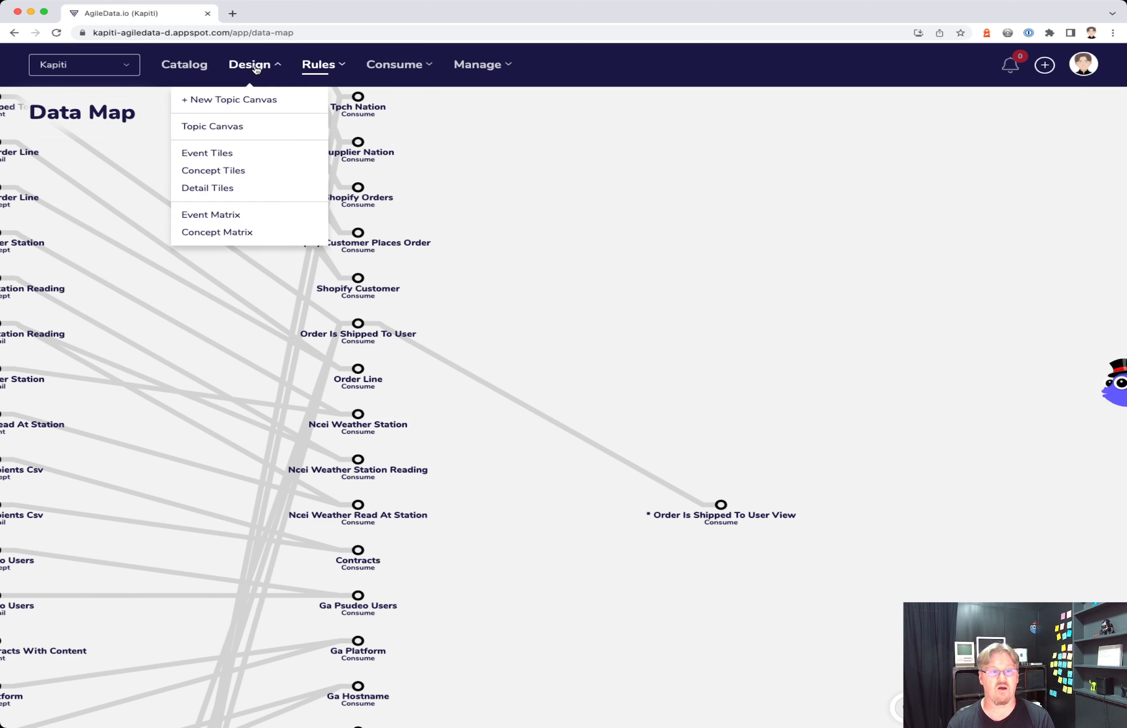
- Open the Event Matrix and switch its All toggle to Active
left_click(225, 217)
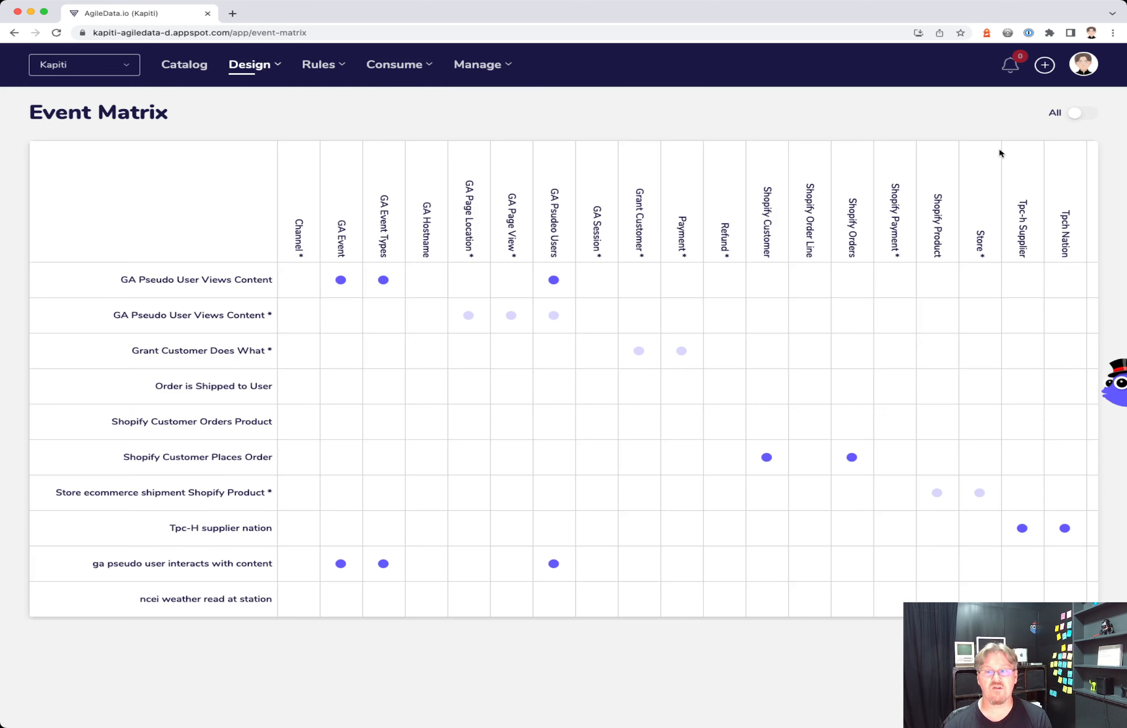
left_click(1079, 112)
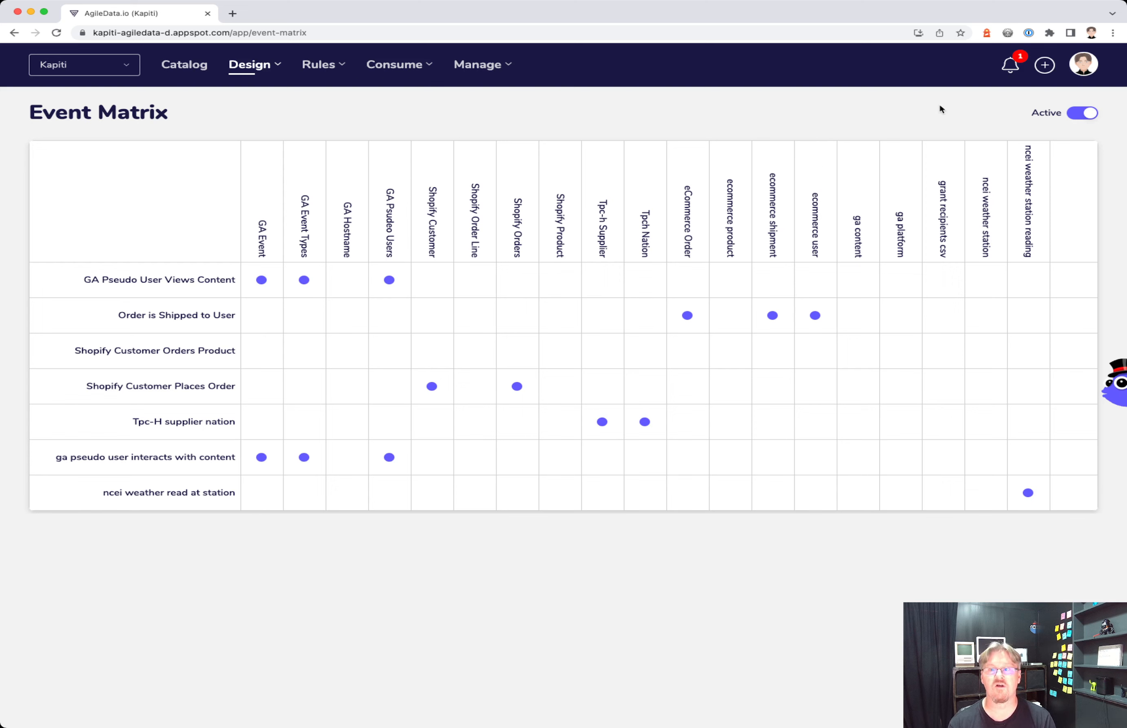
- Check the latest notification, then explore the order is shipped to user view tile in Looker Studio
left_click(1011, 67)
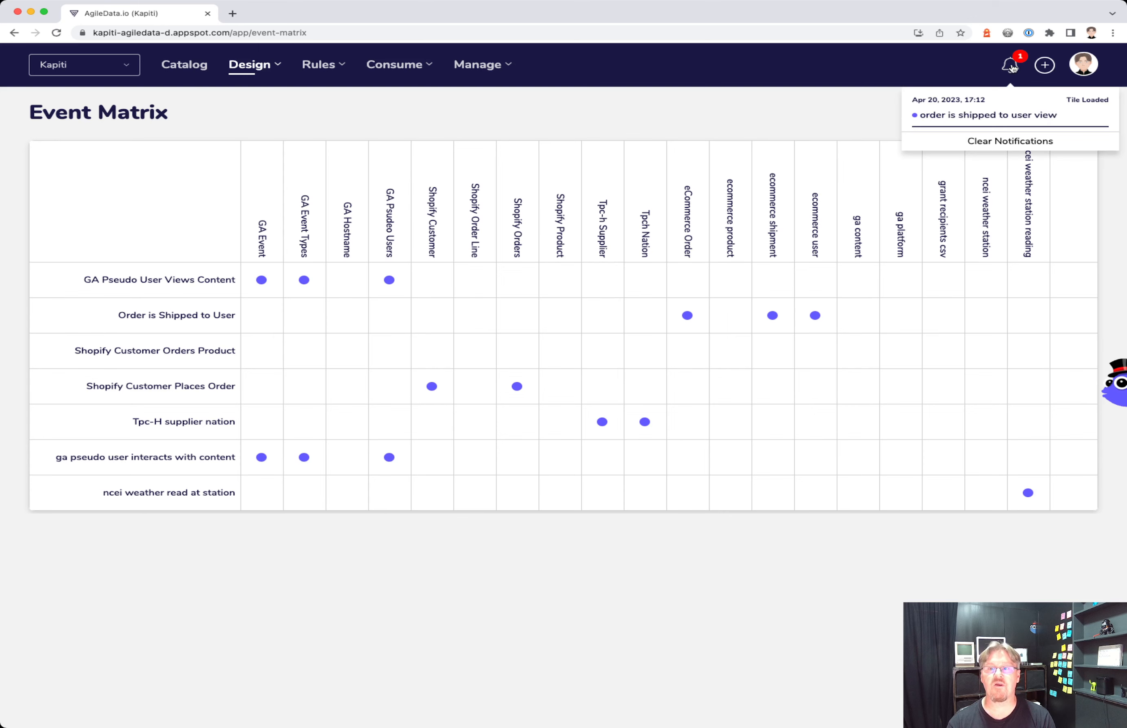
left_click(801, 124)
left_click(186, 66)
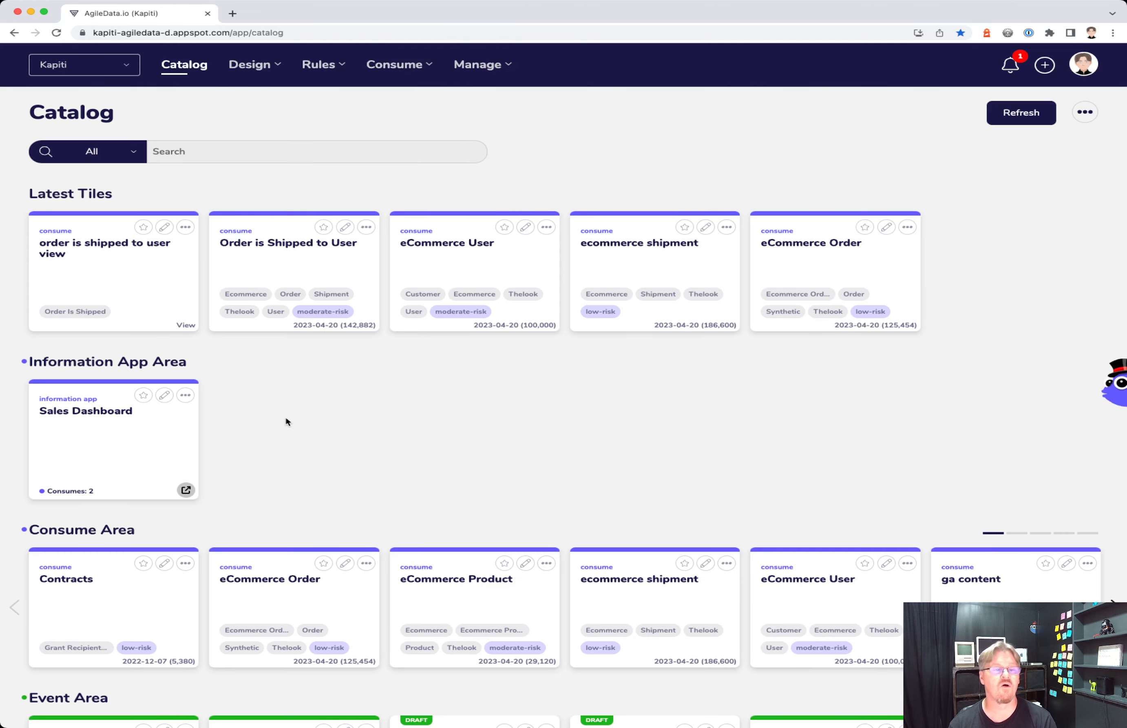
left_click(186, 227)
left_click(81, 399)
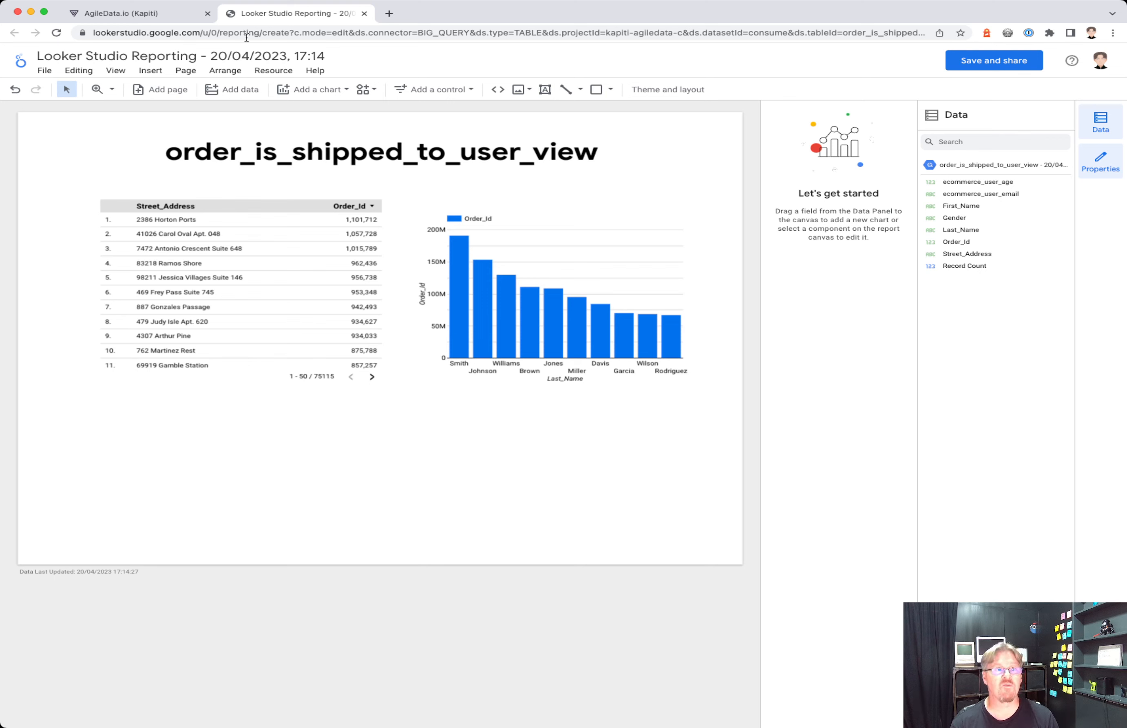
- Locate the Order Is Shipped To User View tile in the Rules Data Map, then return to the Catalog
left_click(167, 16)
left_click(318, 66)
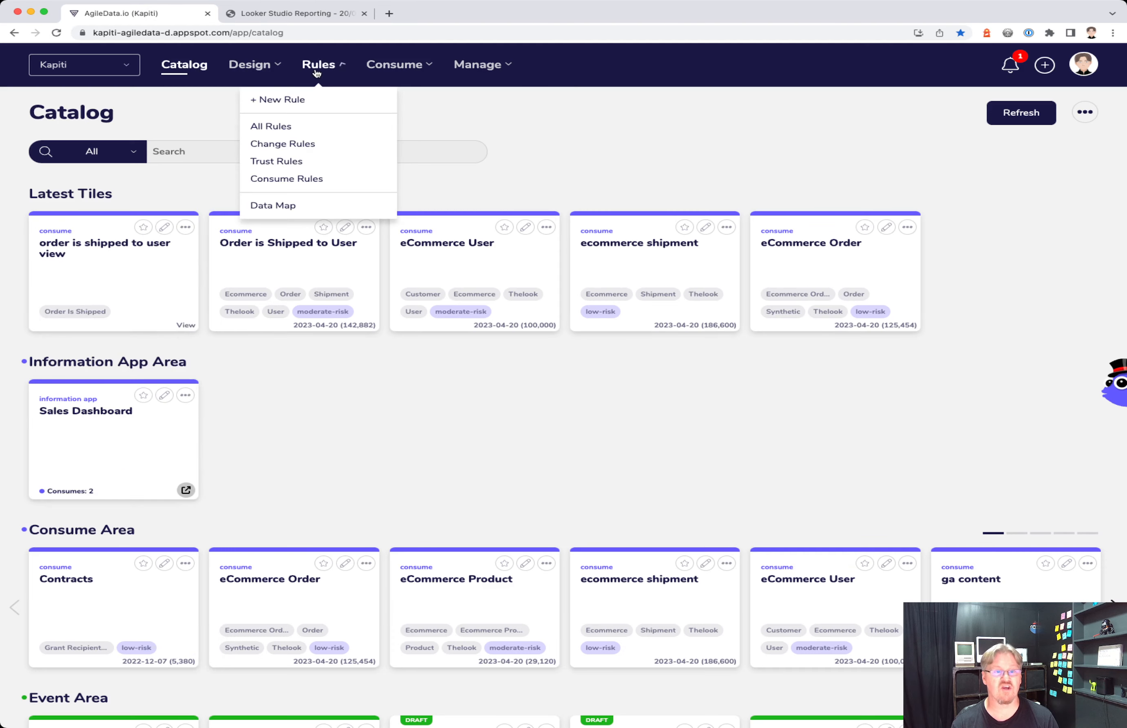
left_click(287, 206)
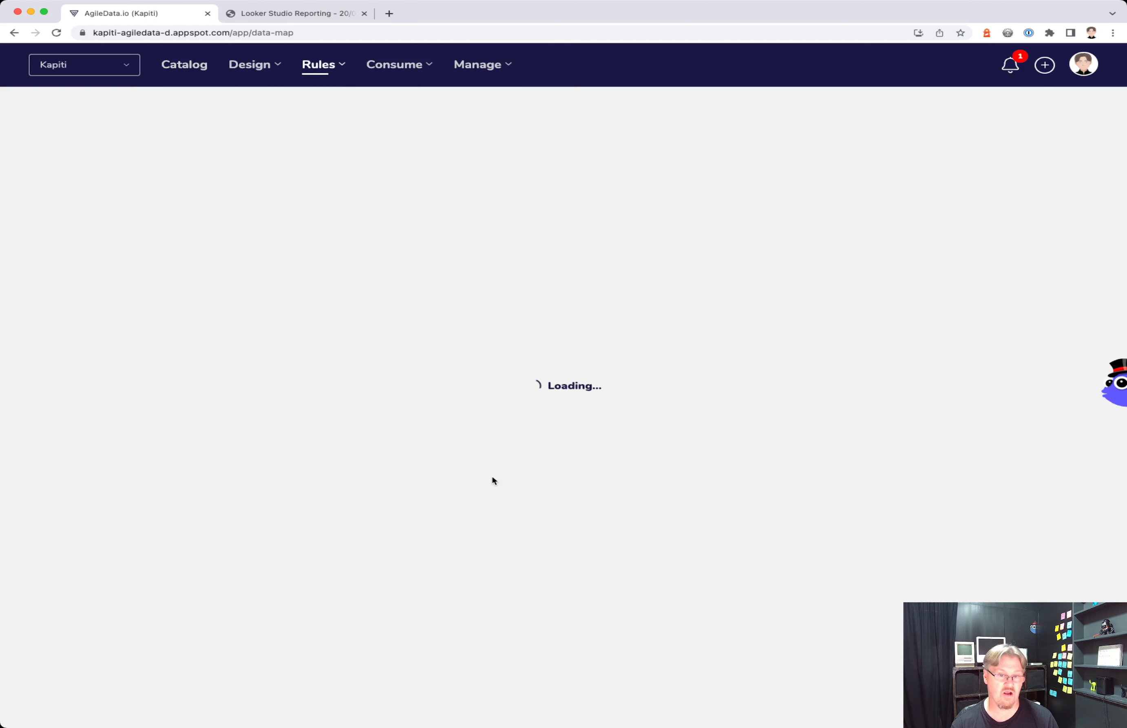
left_click_drag(878, 608, 484, 302)
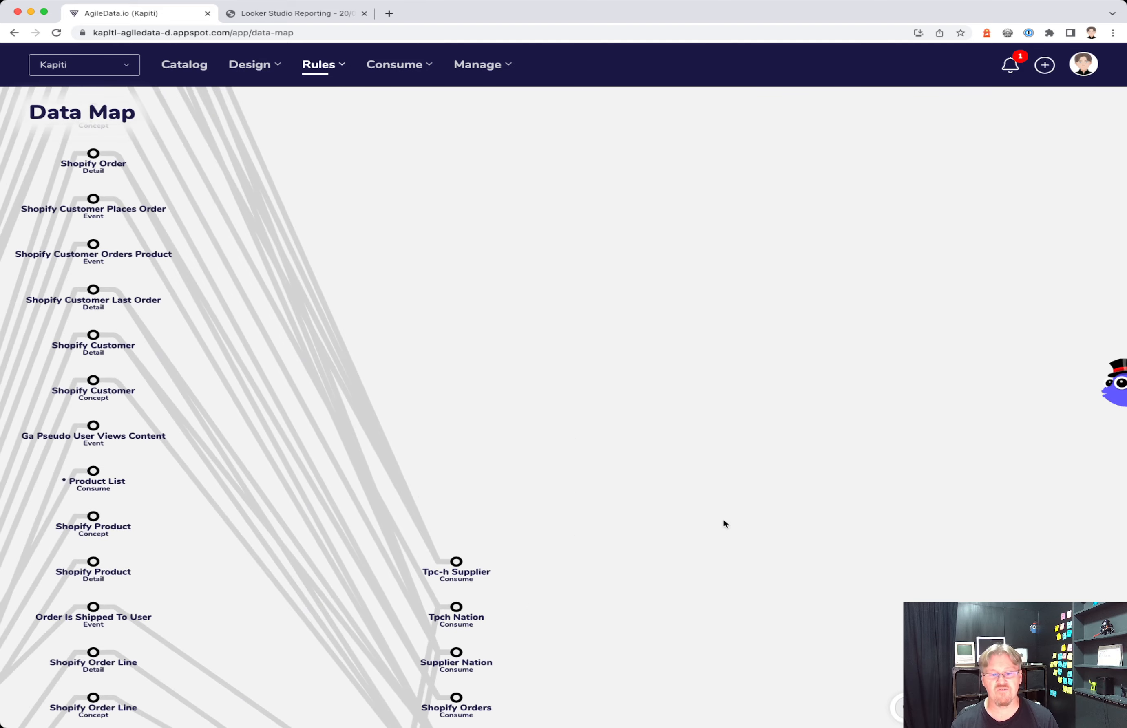
left_click_drag(724, 524, 487, 184)
left_click_drag(674, 422, 680, 273)
left_click_drag(723, 490, 751, 457)
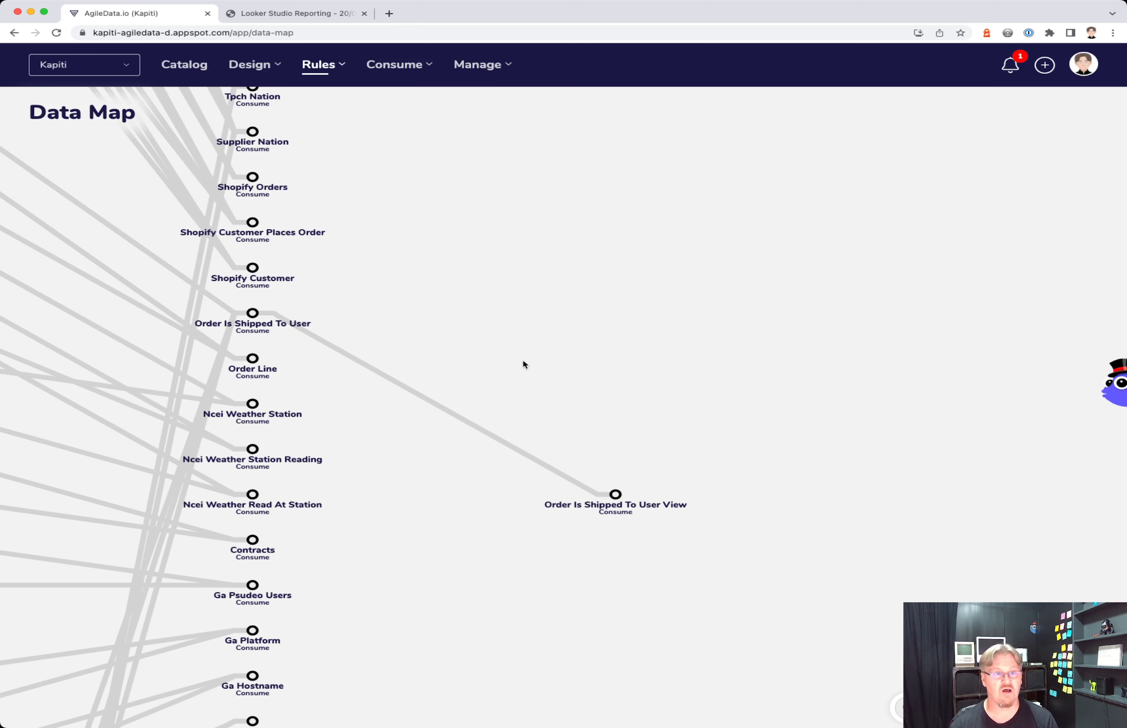
left_click(184, 65)
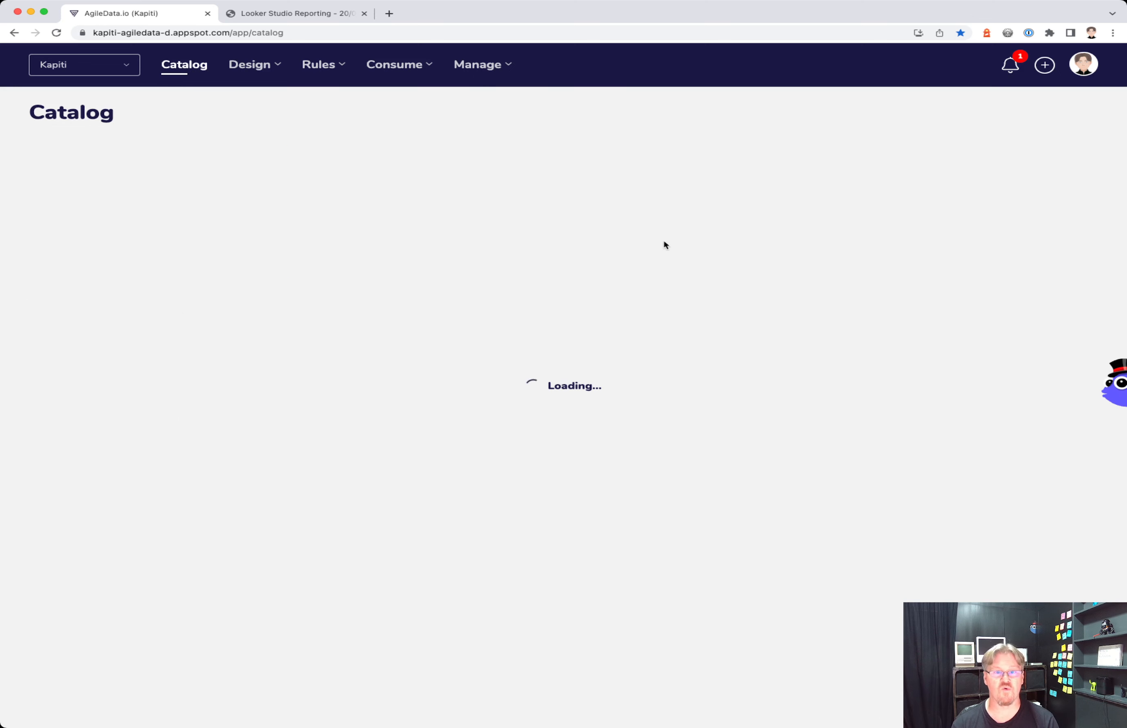